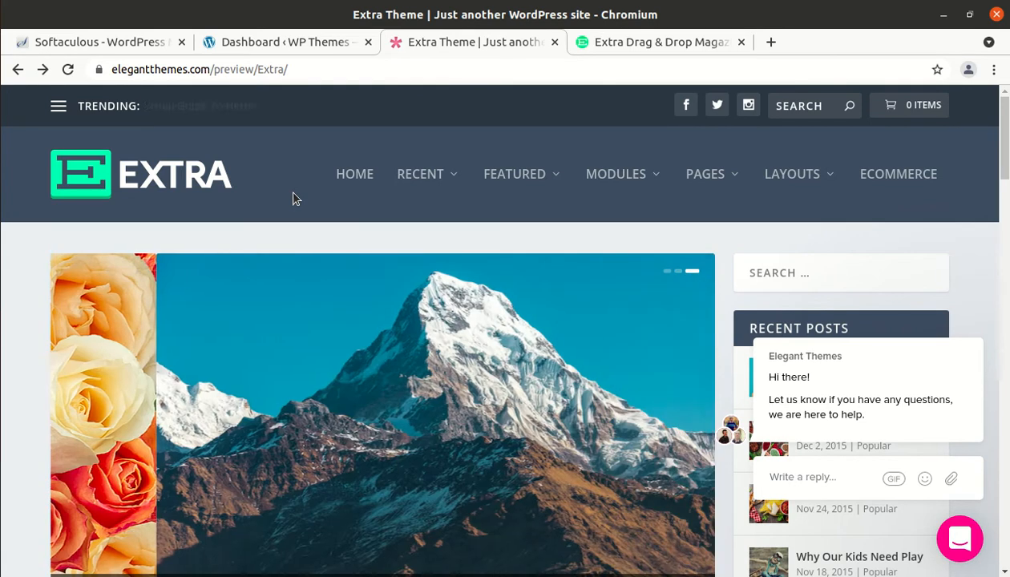
- Examine the Extra theme demo's home page layout and its Global Coffee Culture post
scroll(401, 255, down, 10)
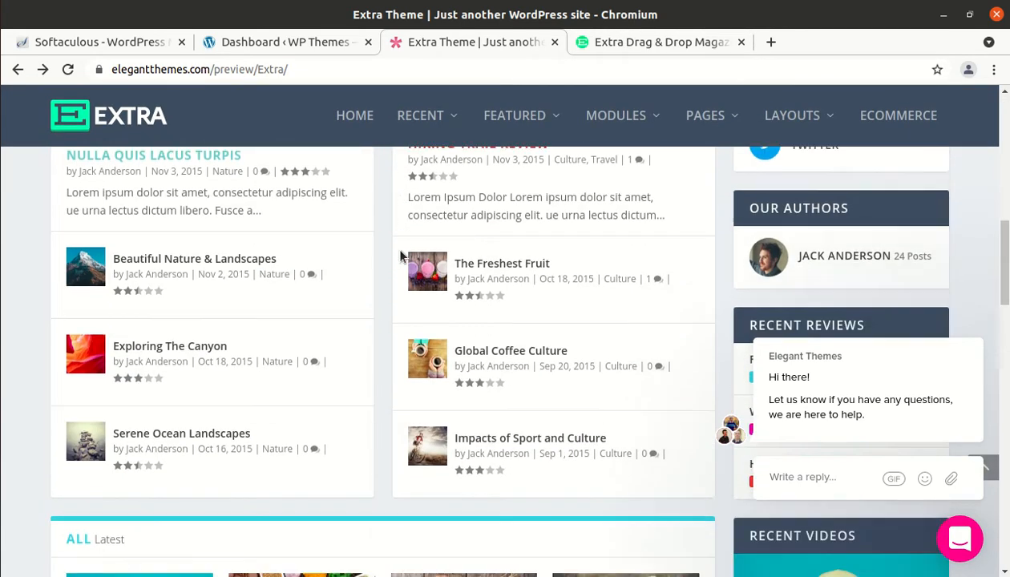
scroll(401, 255, down, 3)
click(491, 258)
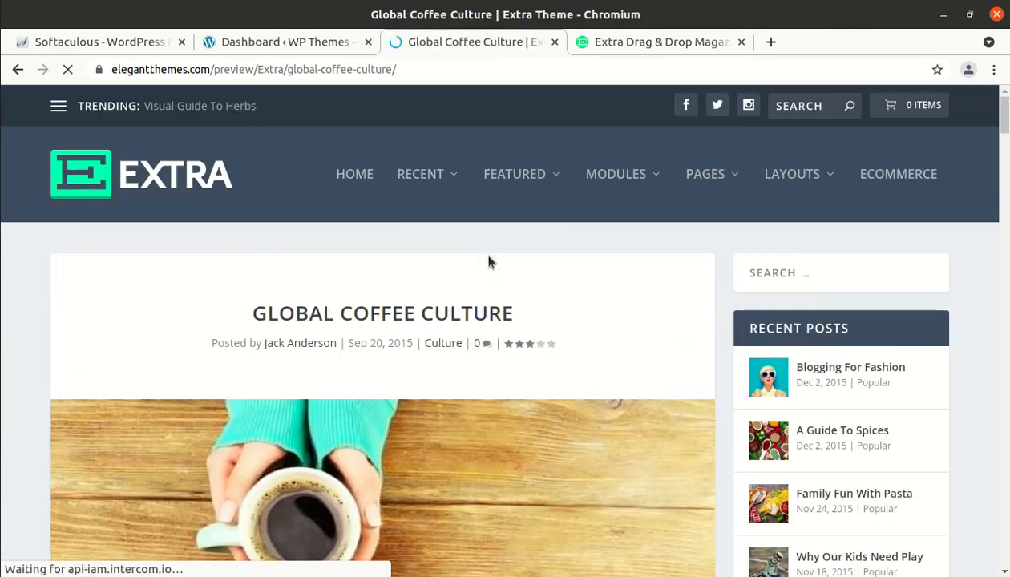
scroll(477, 267, down, 7)
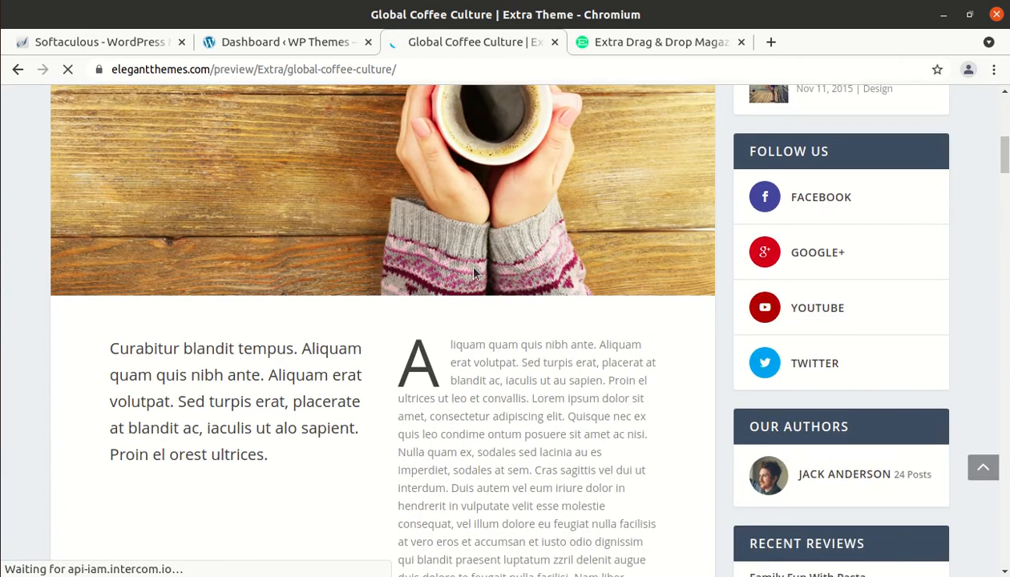
scroll(473, 273, down, 1)
- Review the Extra product page on Elegant Themes, including the Divi Builder section
click(641, 41)
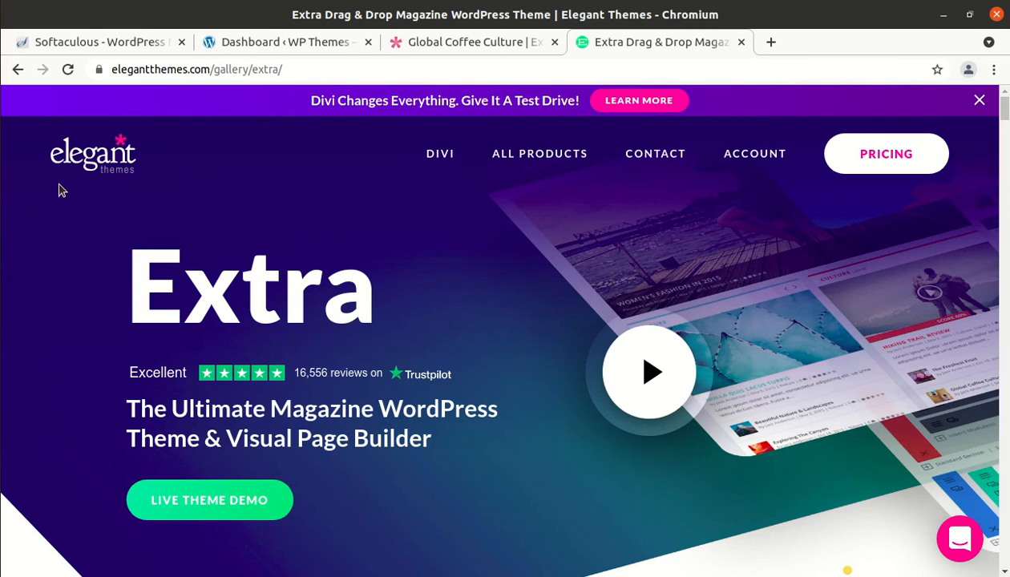
scroll(505, 286, down, 5)
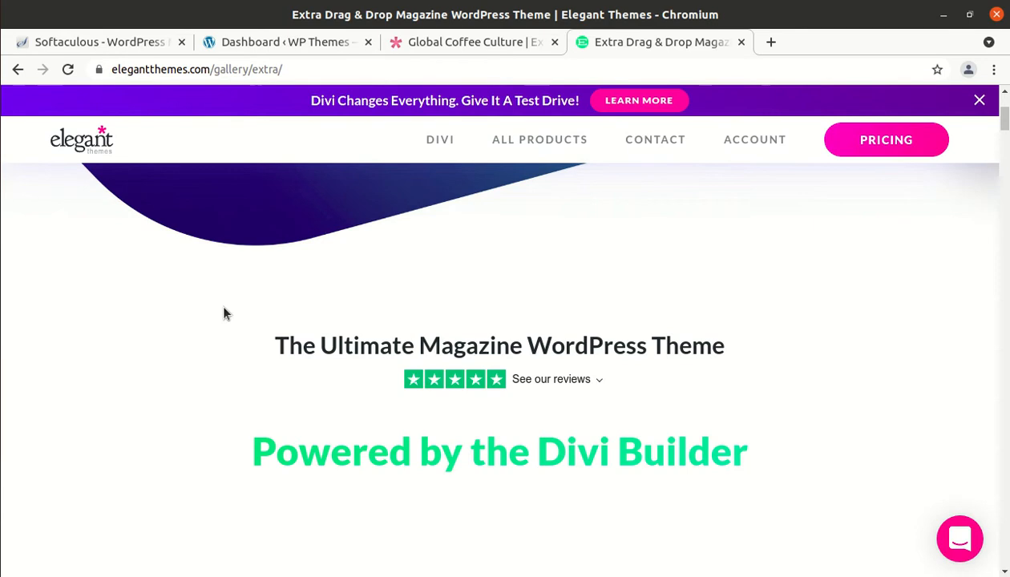
scroll(201, 361, down, 2)
drag(201, 361, 742, 372)
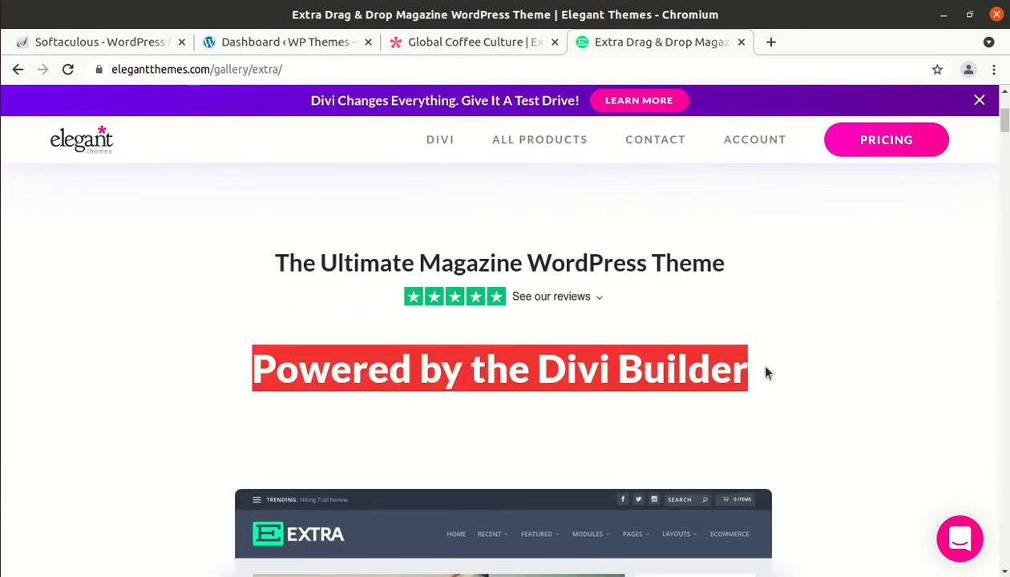
click(793, 357)
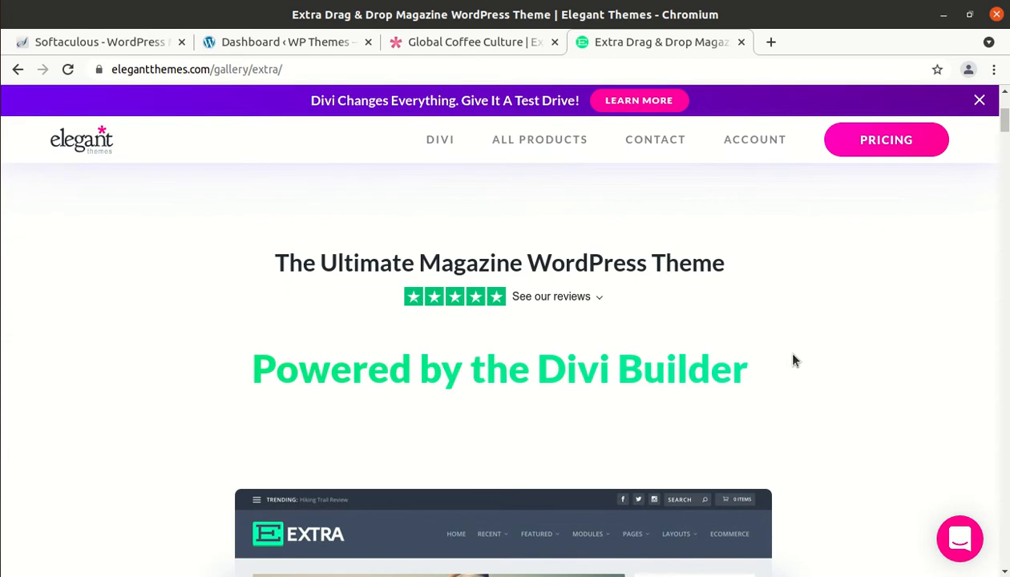
scroll(793, 361, down, 1)
scroll(793, 361, down, 2)
scroll(762, 333, up, 3)
- Check the installed WordPress version and active theme on the WP Themes site's admin dashboard
click(279, 44)
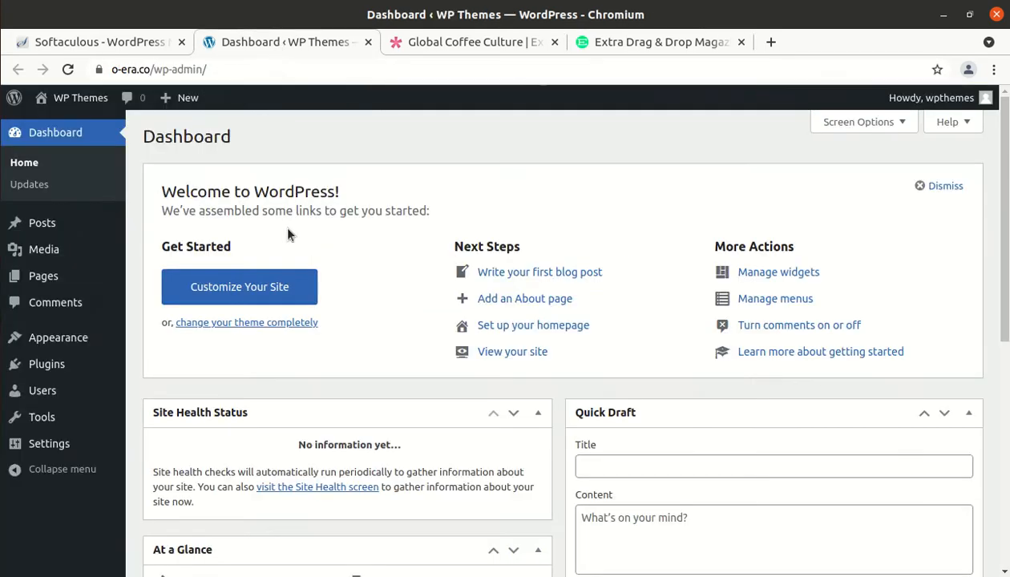
scroll(373, 273, down, 4)
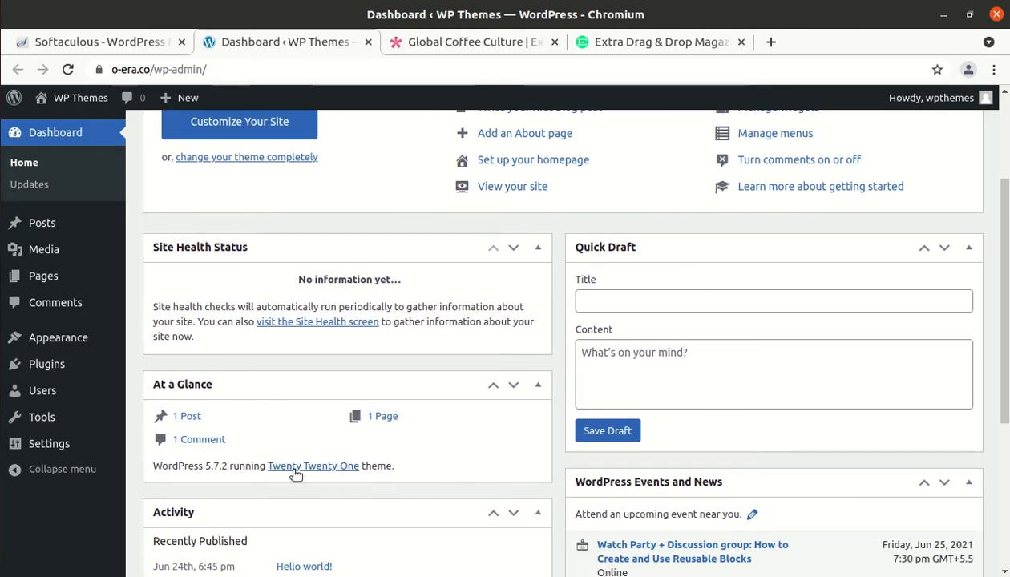
drag(205, 465, 230, 467)
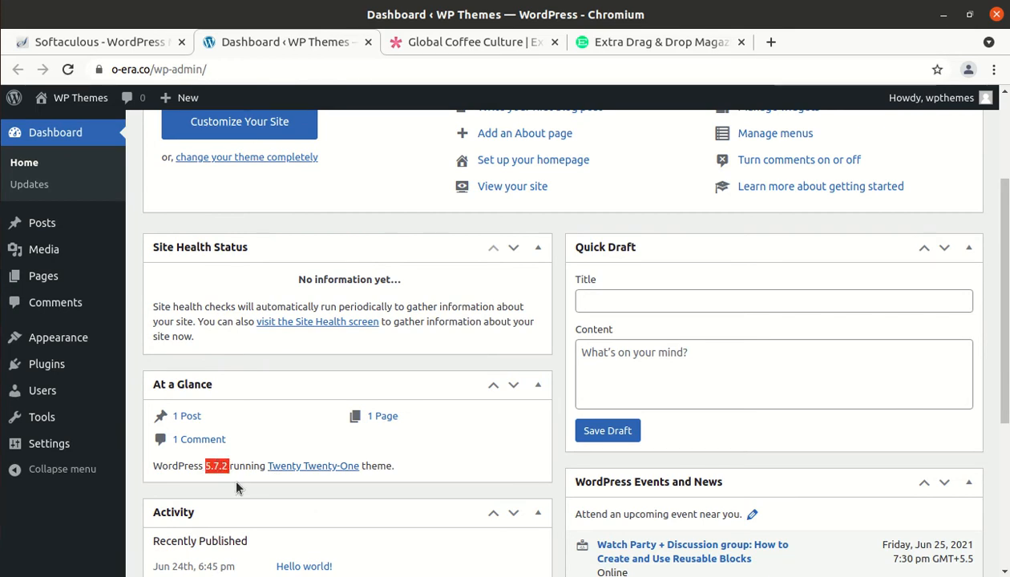
- Switch to the Files app and examine the extra_v4.9.7 folder for the theme's zip archive
click(2, 27)
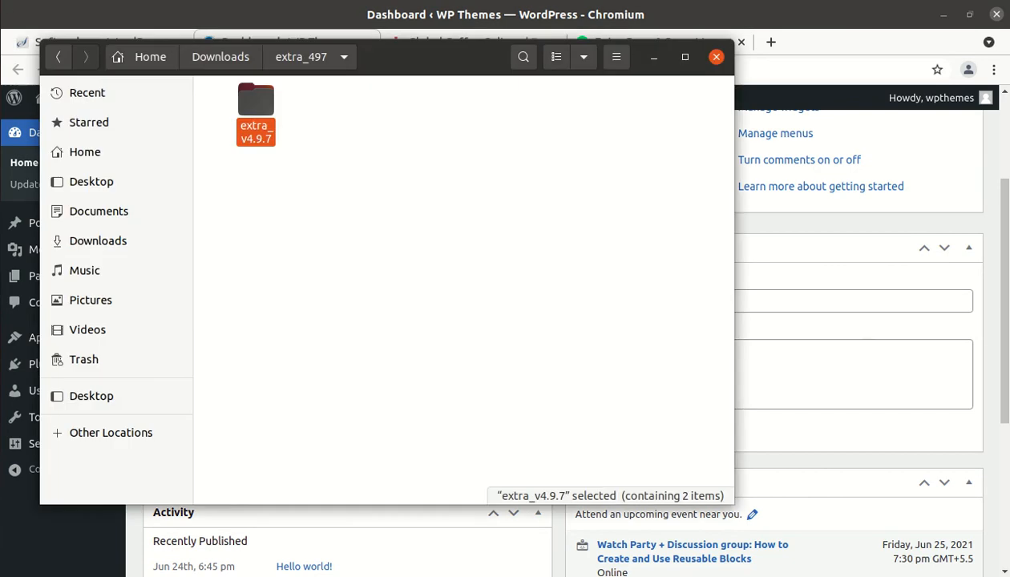
double_click(260, 115)
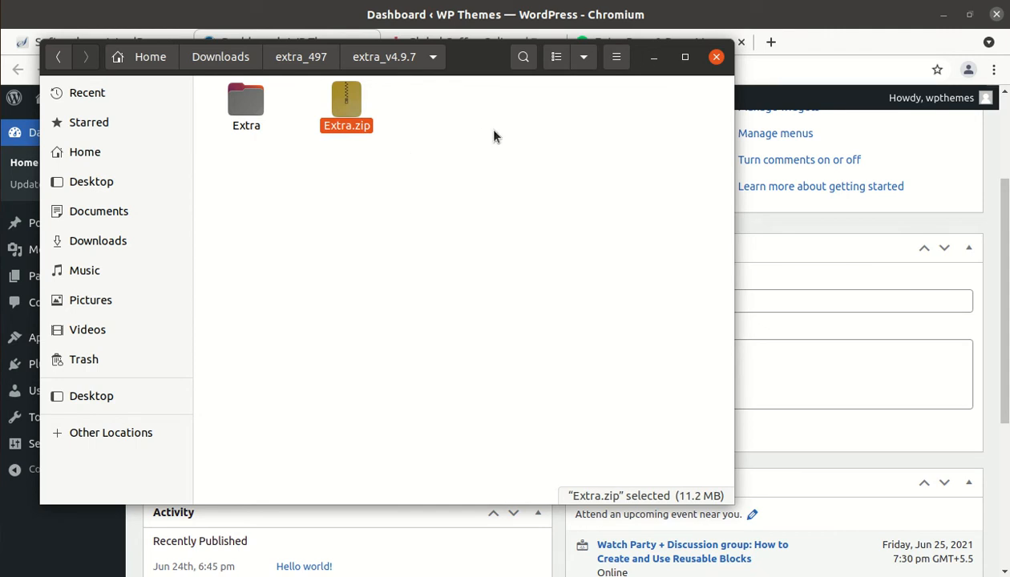
click(653, 57)
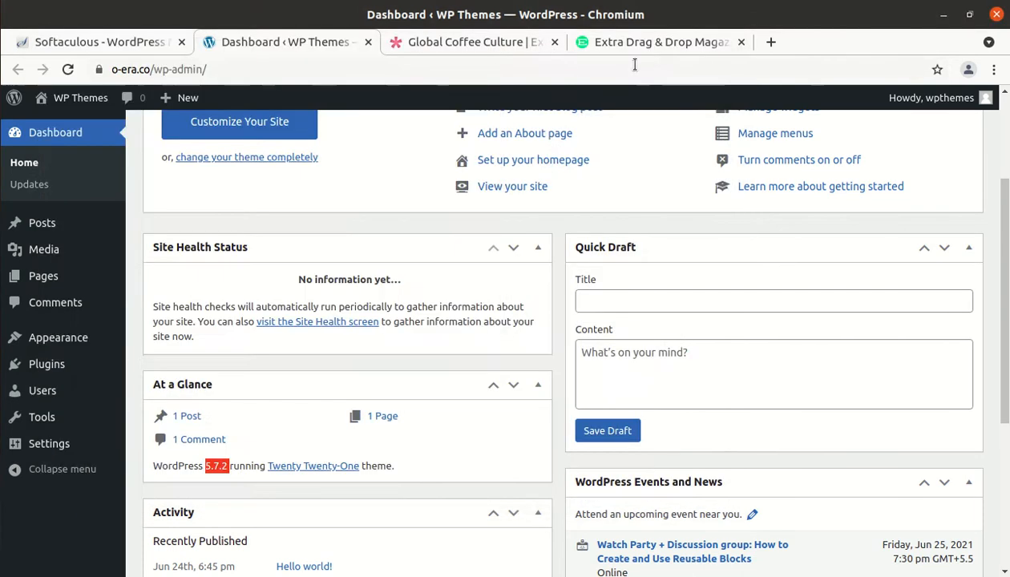
- Open the theme upload form for adding a new theme to the WordPress site
scroll(305, 170, up, 3)
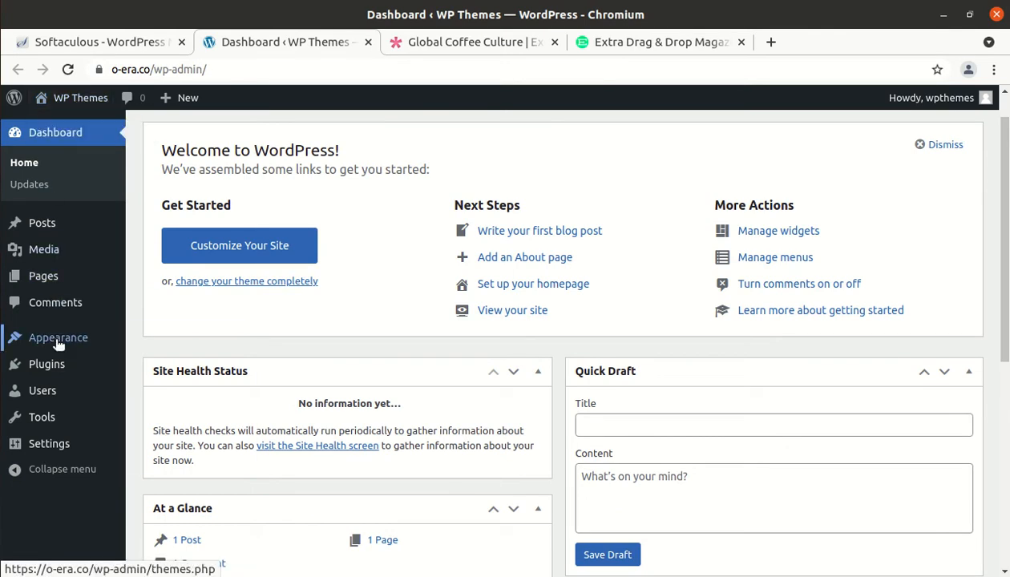
mouse_move(95, 344)
click(158, 341)
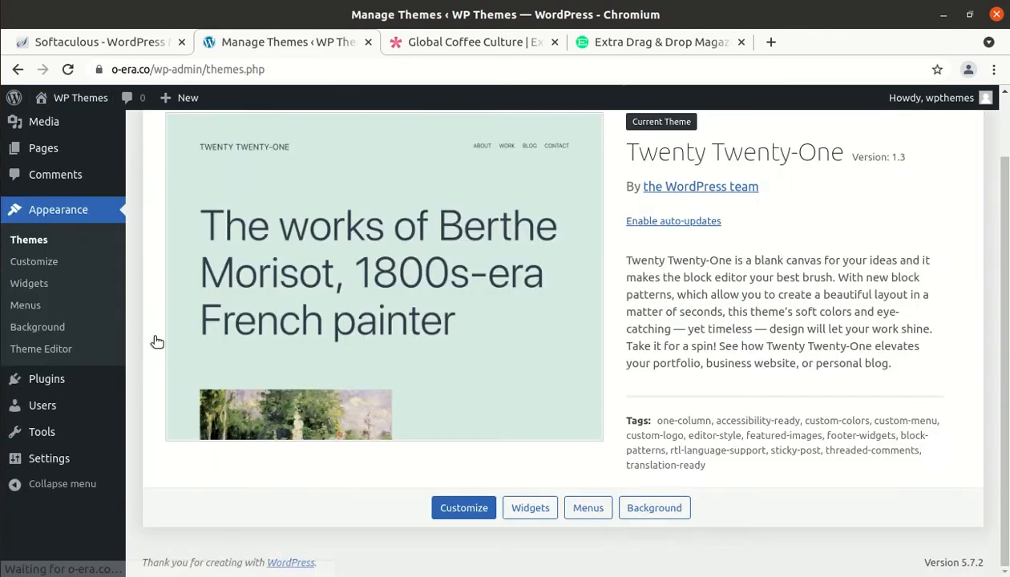
scroll(226, 297, up, 1)
click(288, 139)
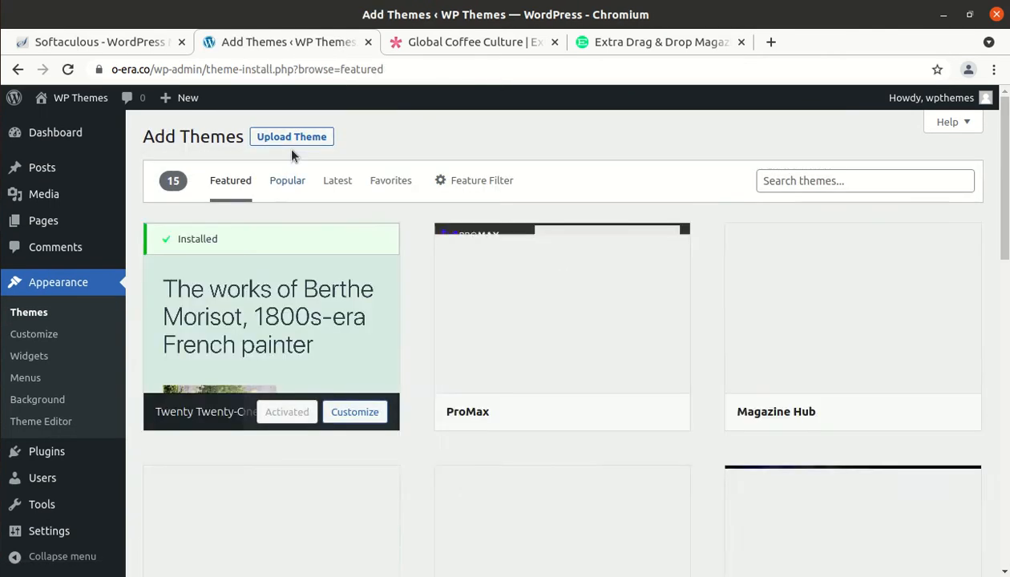
click(293, 139)
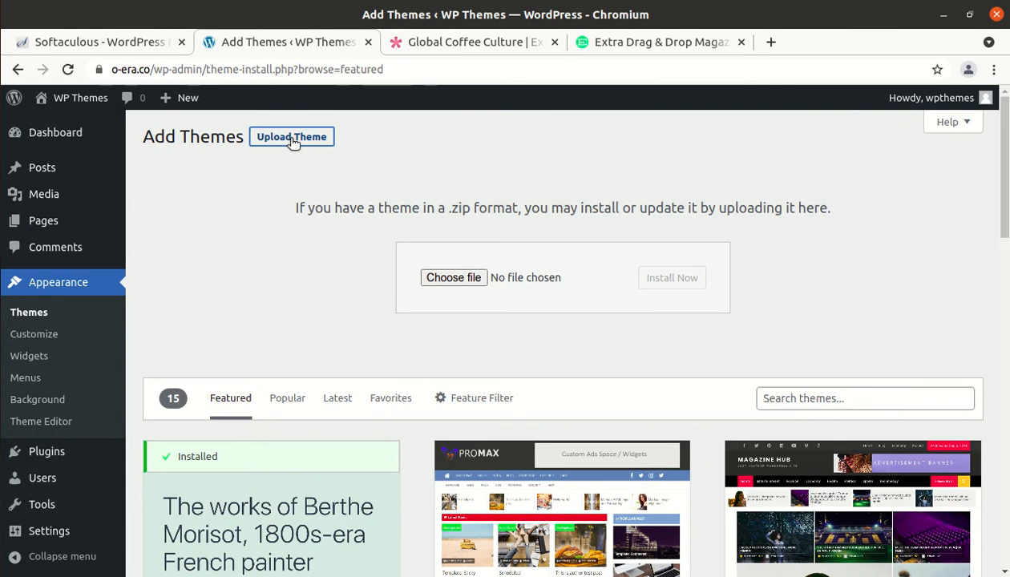
click(440, 281)
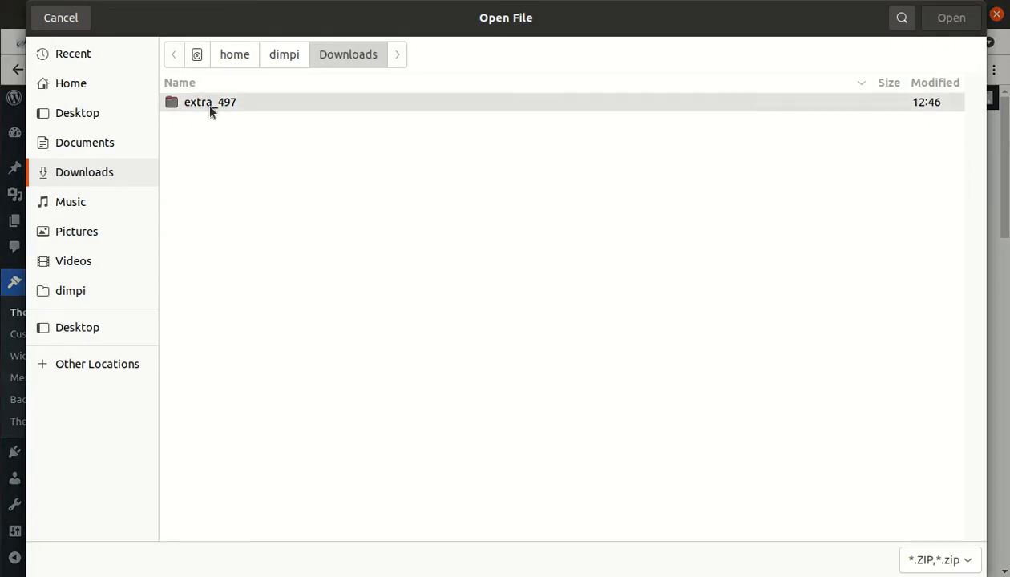
double_click(210, 108)
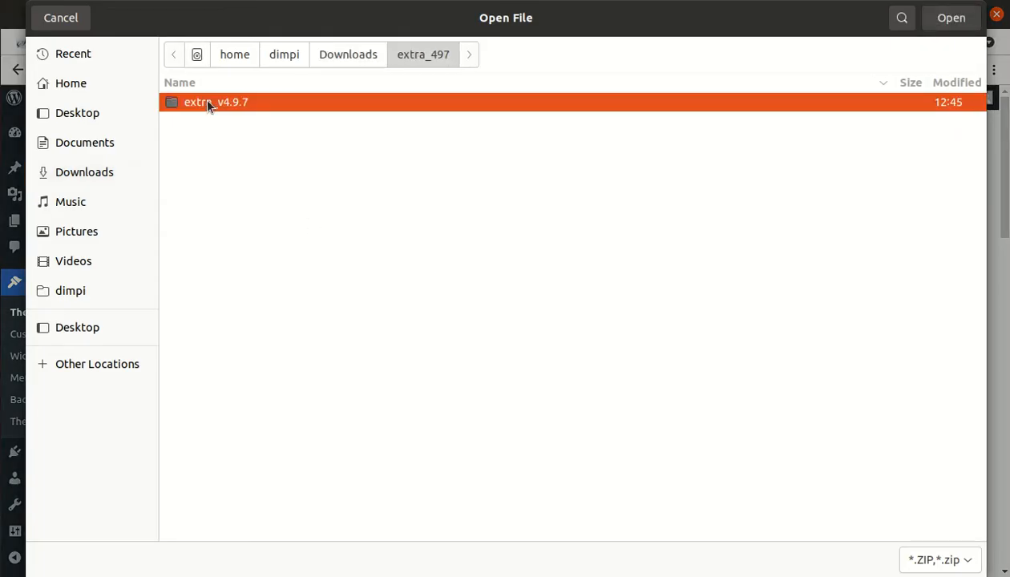
double_click(210, 104)
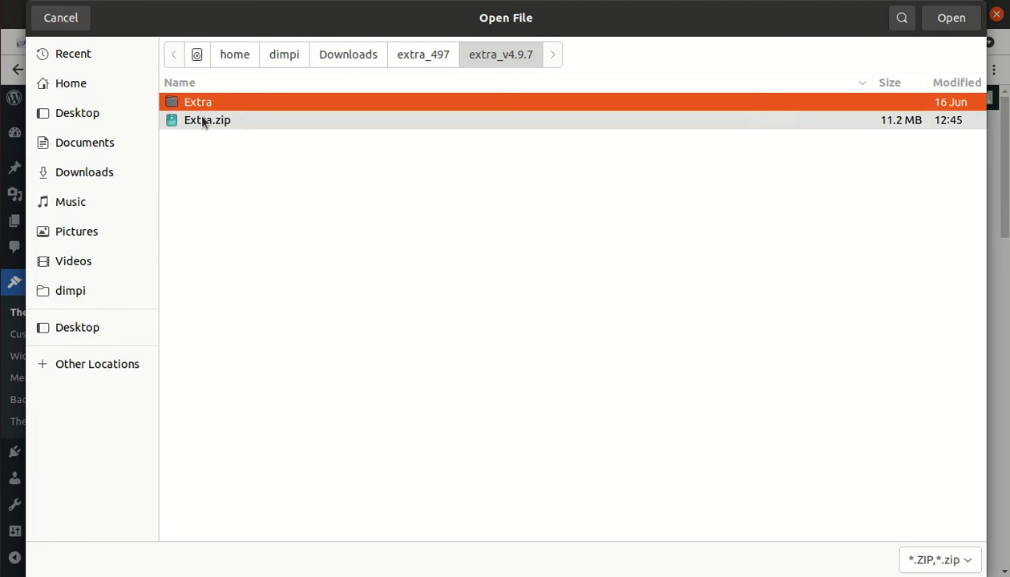
click(202, 120)
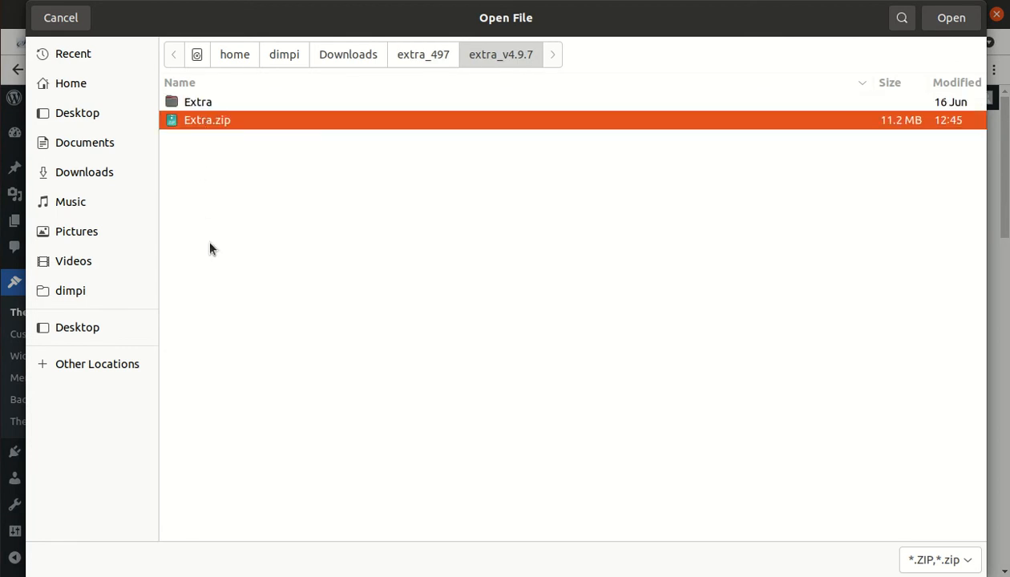
click(62, 19)
- Switch to cPanel File Manager, upload Extra.zip from extra_497/extra_v4.9.7 into o-era.co/wp-content/themes, and return to that folder
click(135, 44)
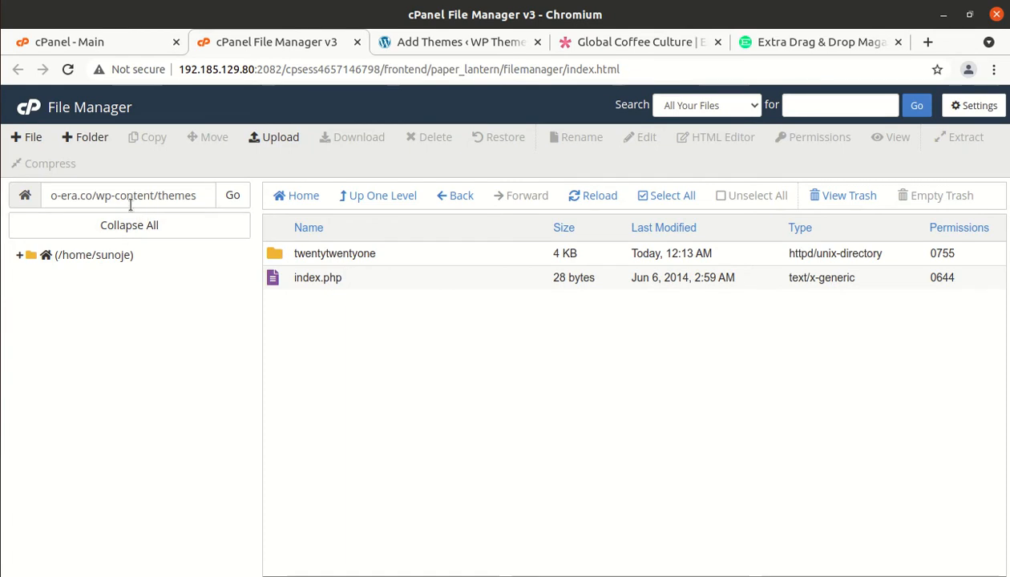
click(276, 136)
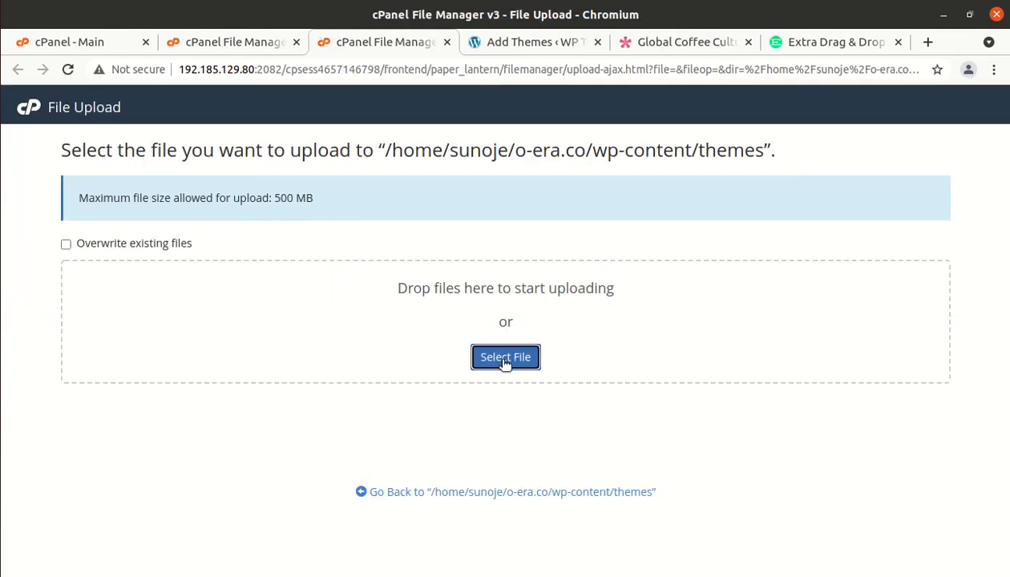
click(504, 359)
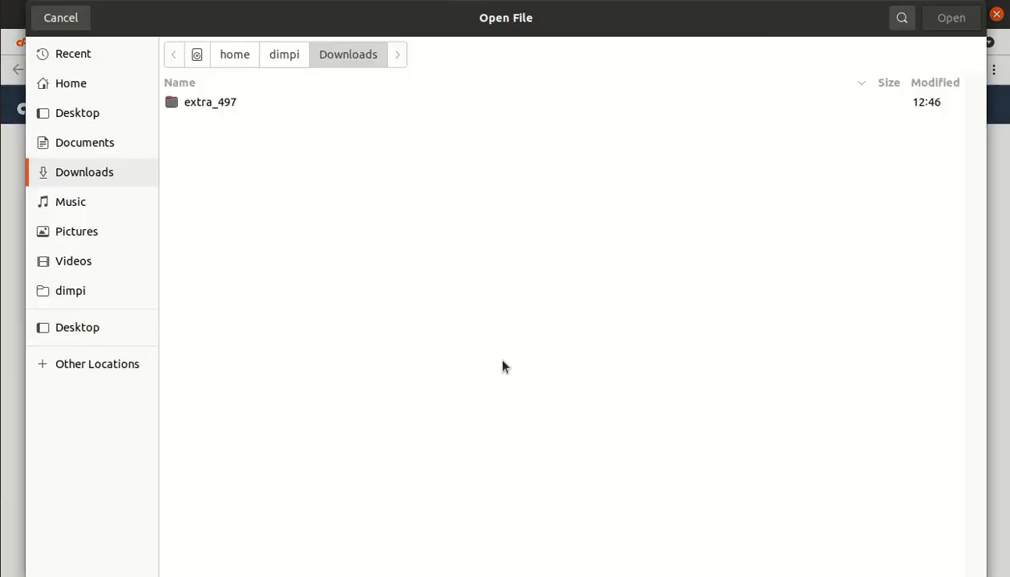
double_click(204, 107)
double_click(201, 102)
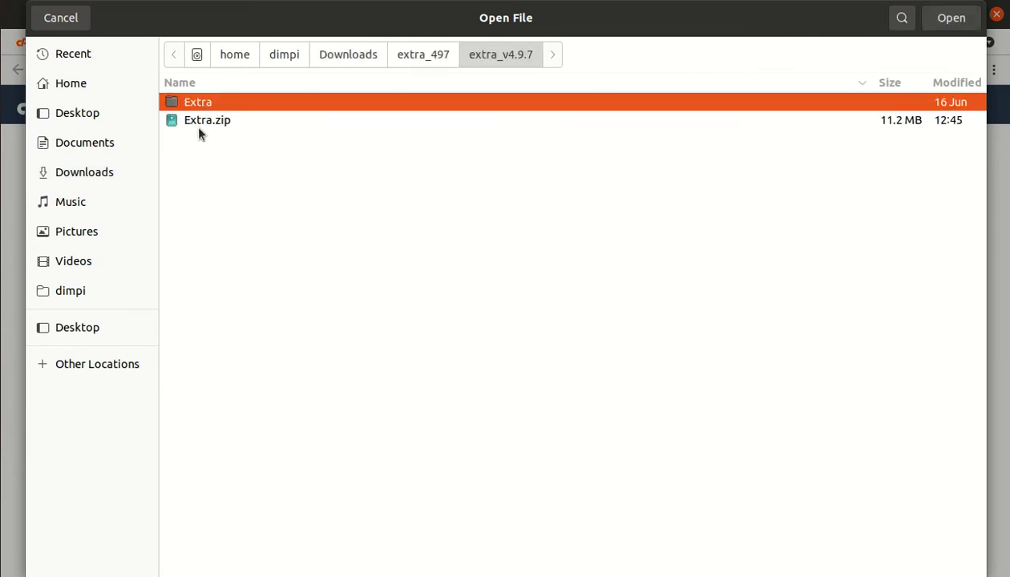
click(199, 122)
click(950, 18)
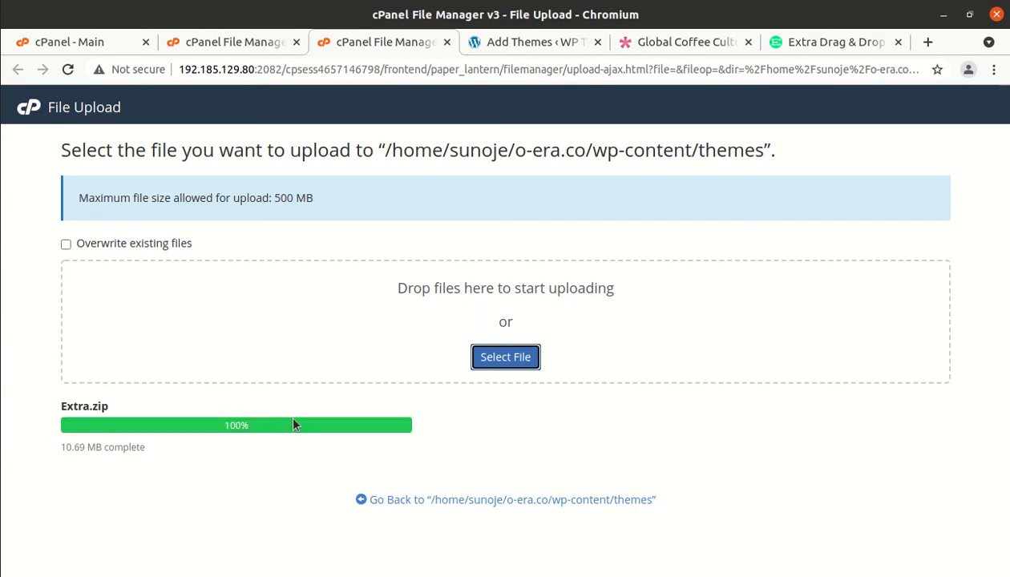
double_click(264, 427)
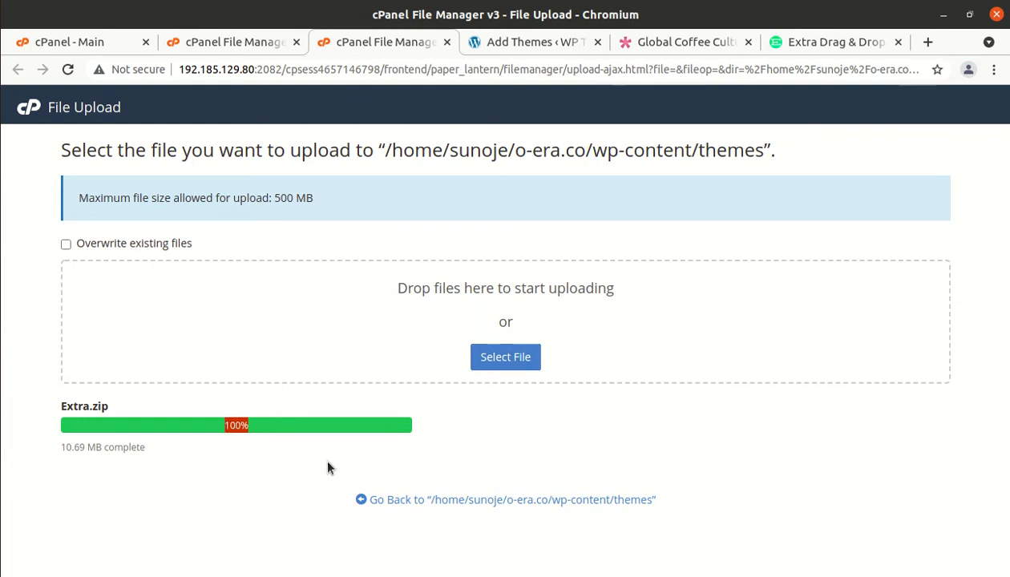
click(395, 498)
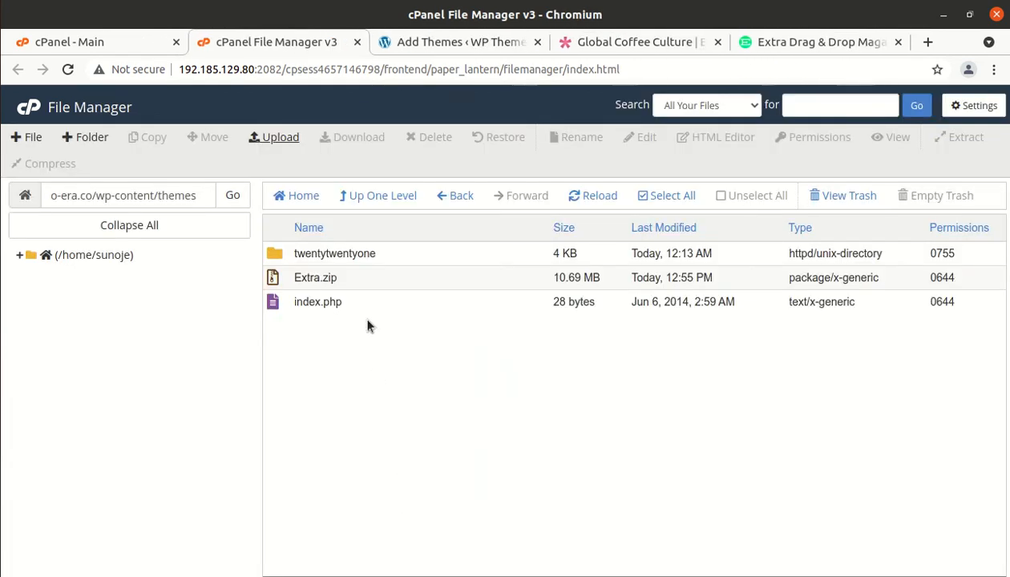
- Extract Extra.zip in the wp-content/themes folder and refresh the file listing
click(360, 278)
right_click(360, 278)
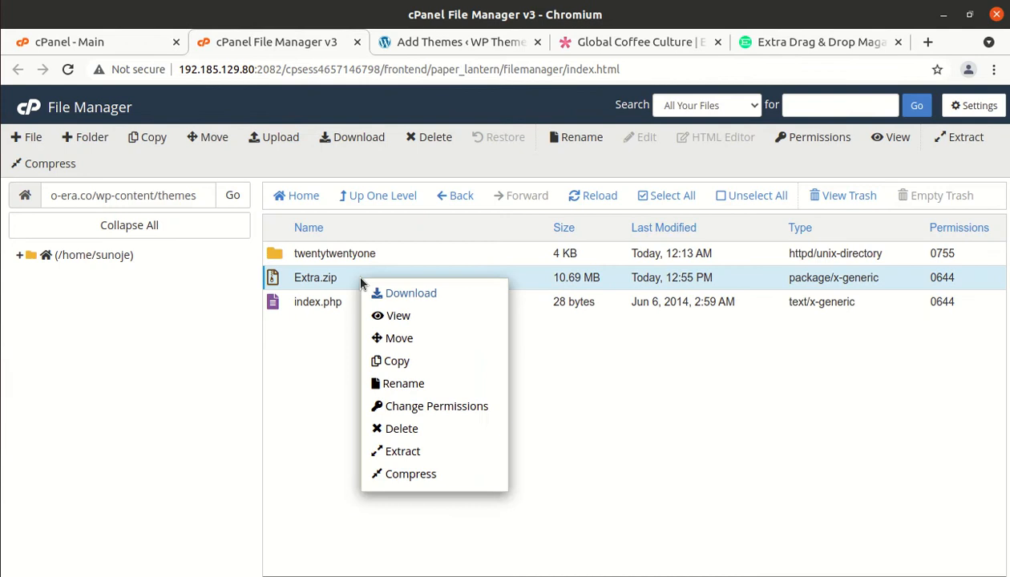
click(410, 449)
click(614, 411)
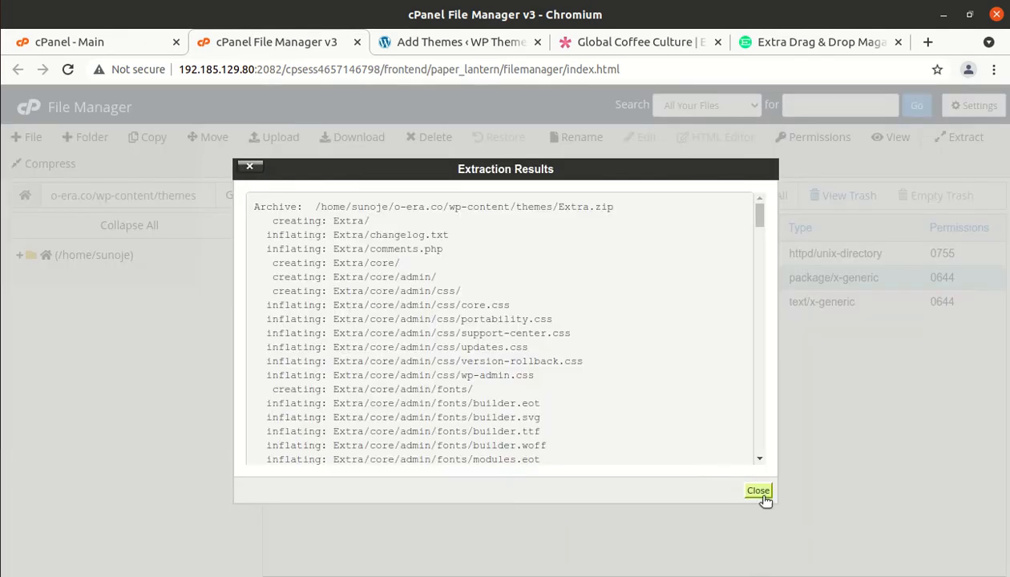
click(762, 493)
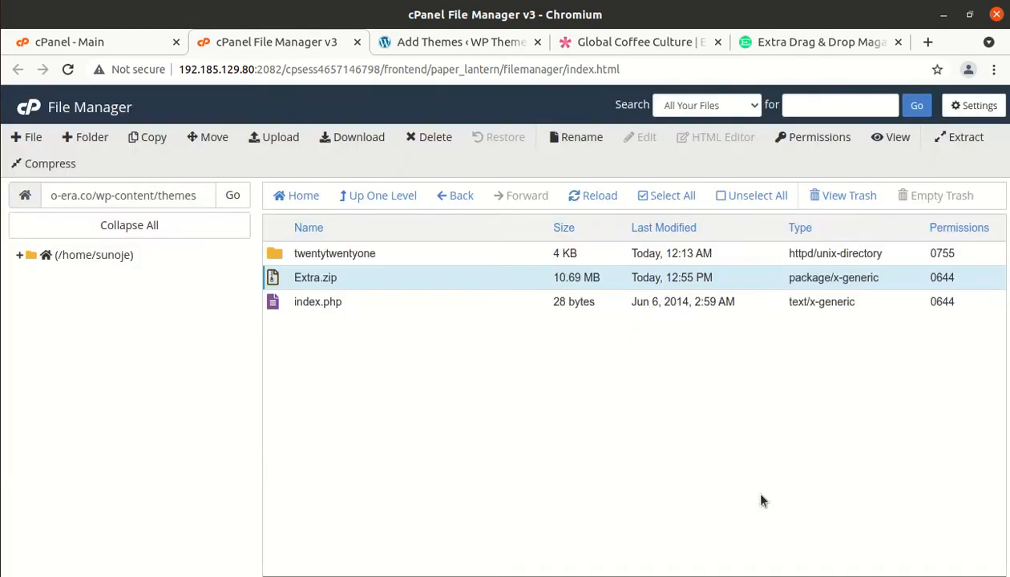
click(591, 205)
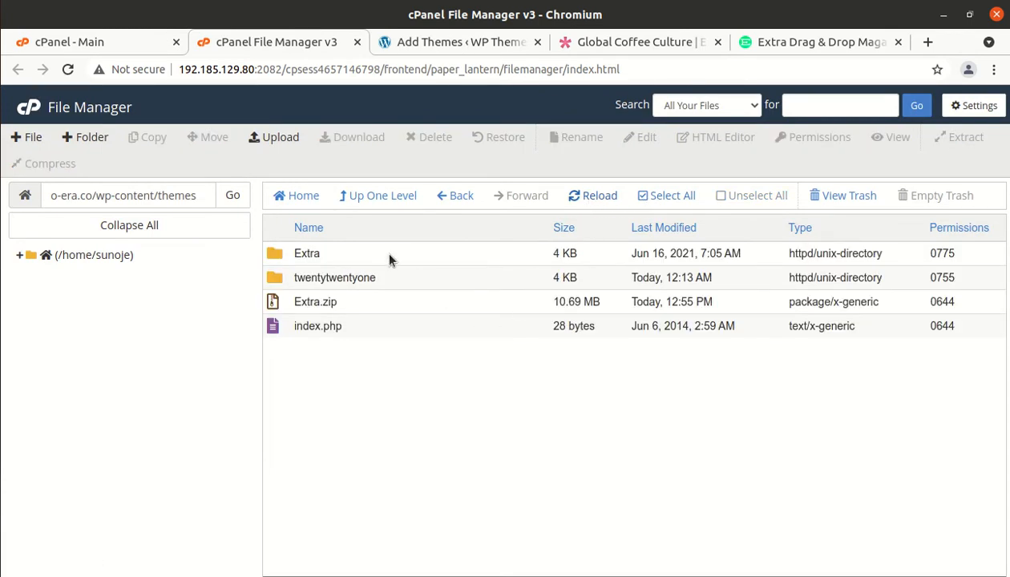
- Examine the files inside the extracted Extra theme folder
double_click(389, 259)
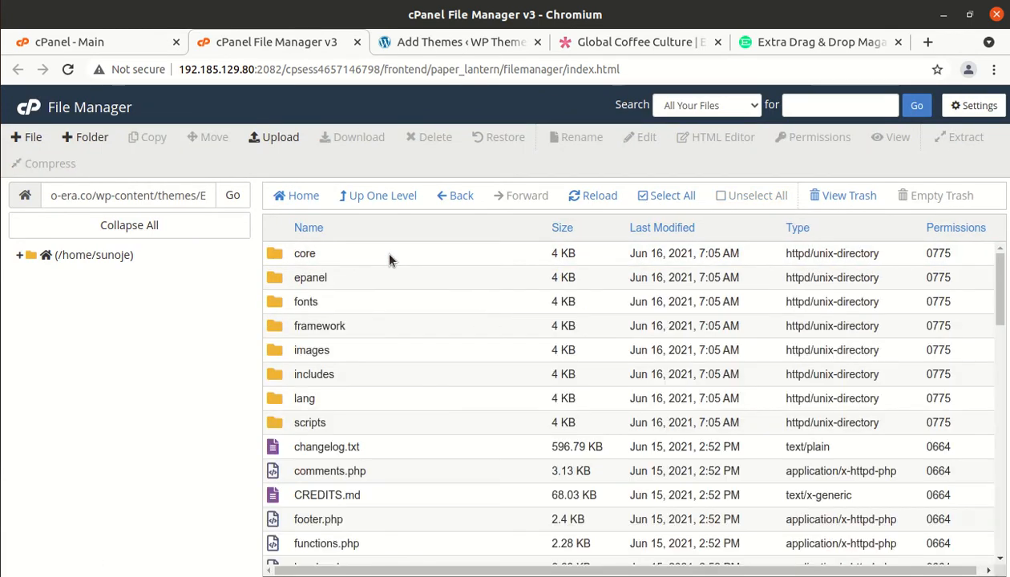
scroll(389, 258, down, 7)
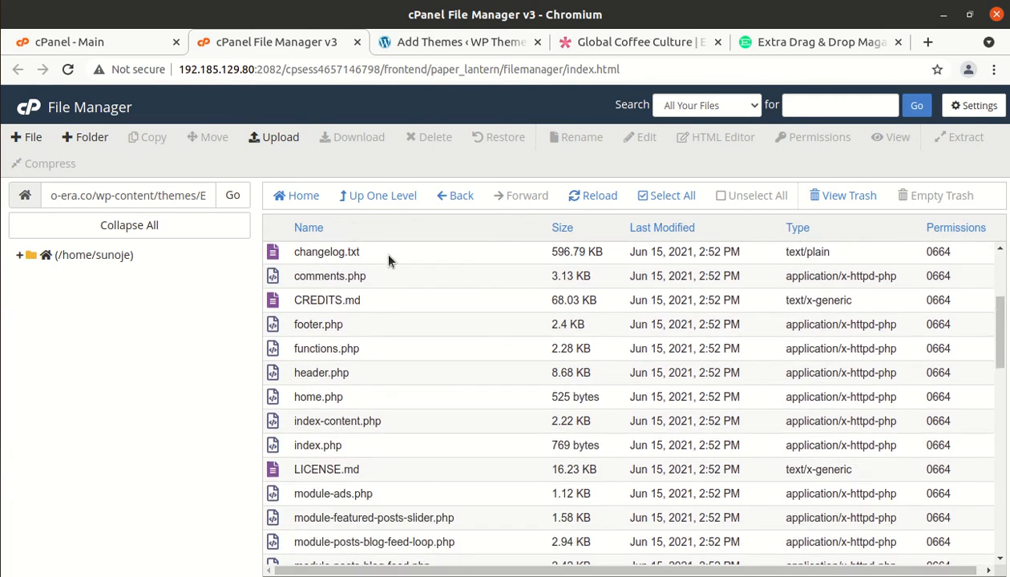
scroll(389, 257, down, 3)
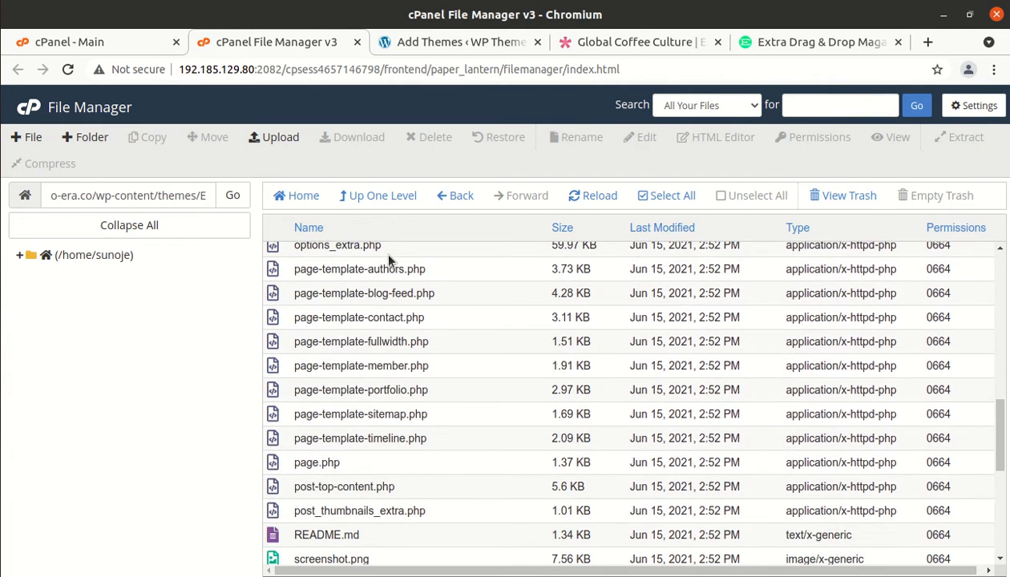
- Permanently delete Extra.zip from the wp-content/themes folder, skipping the trash
click(385, 196)
click(351, 300)
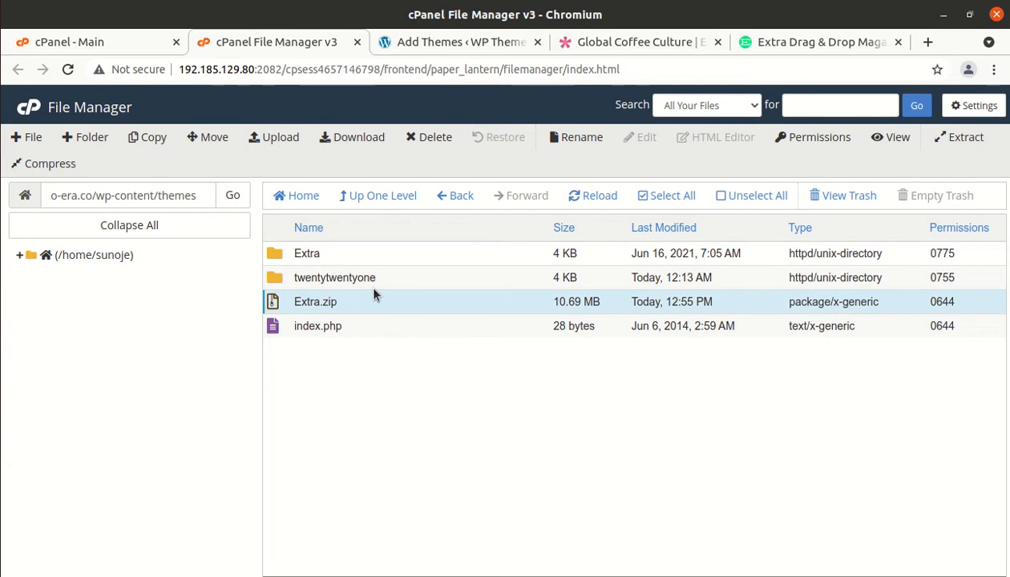
click(427, 138)
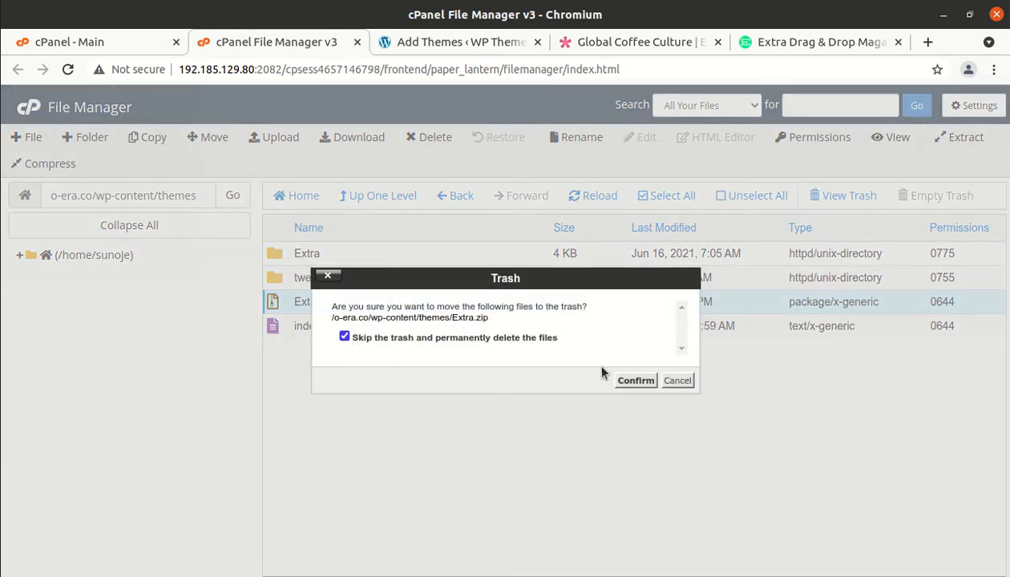
click(636, 382)
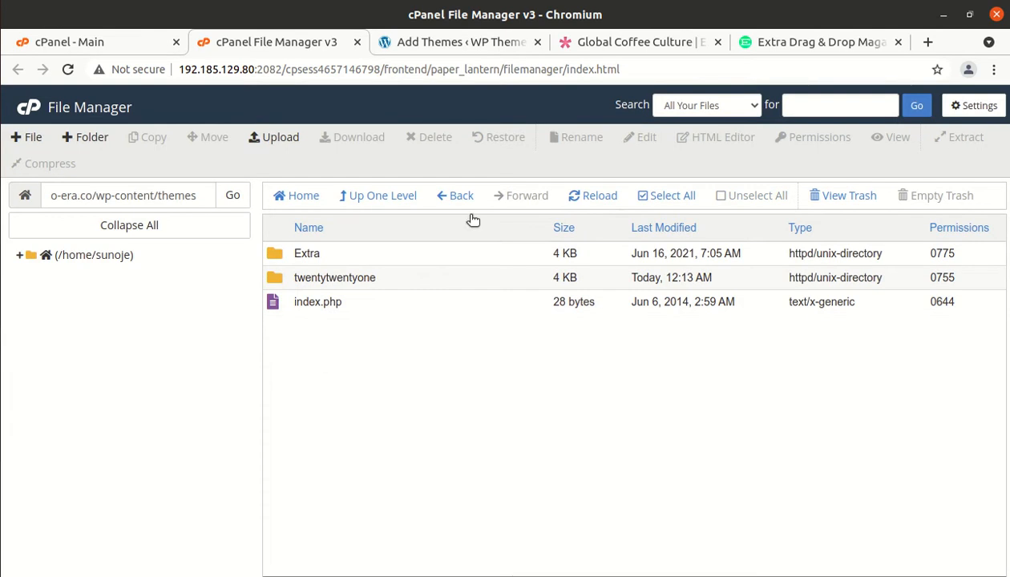
- Switch to the WordPress admin, view the Extra theme's details among the installed themes, and activate it
click(423, 48)
click(41, 314)
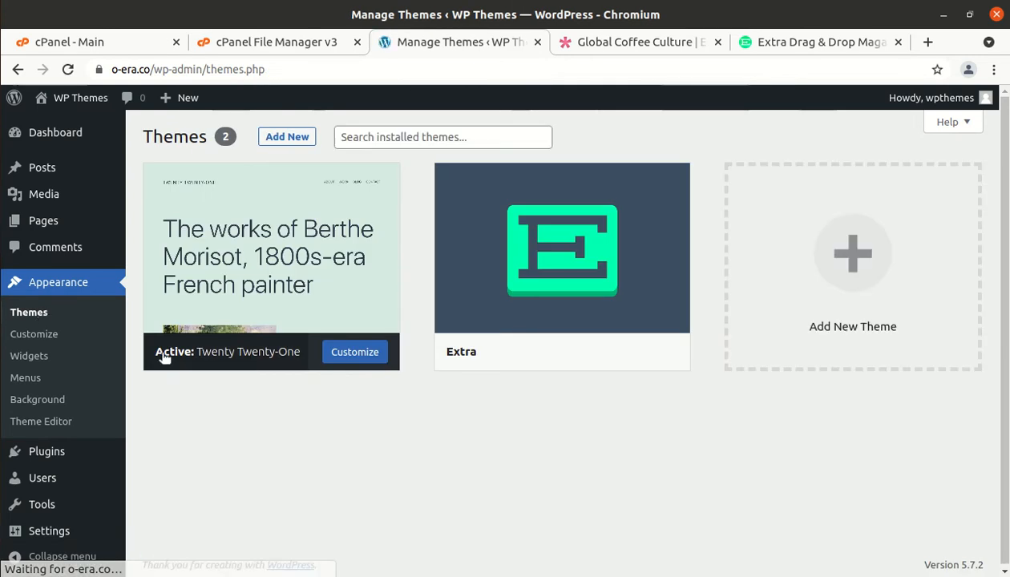
mouse_move(485, 342)
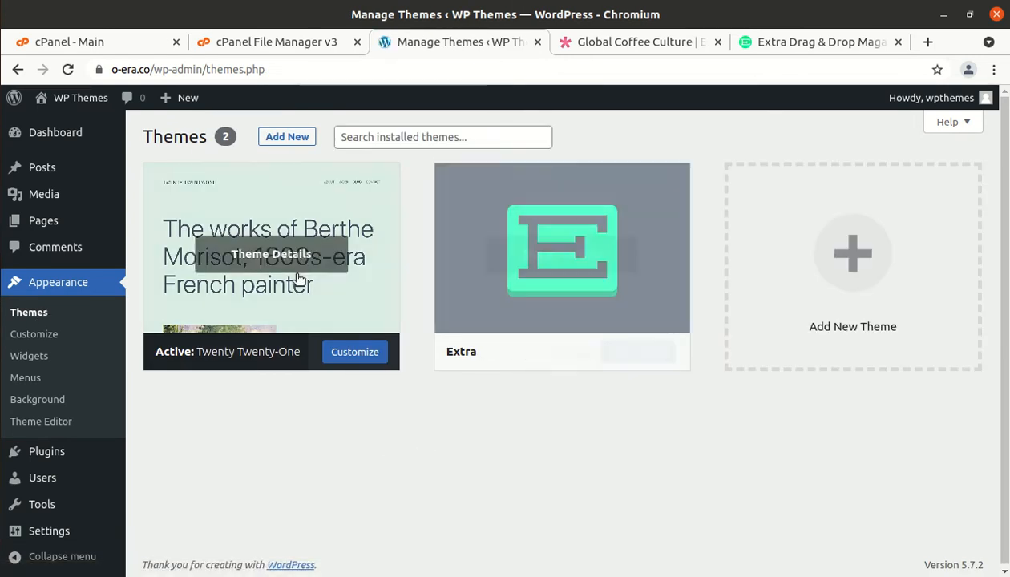
click(535, 271)
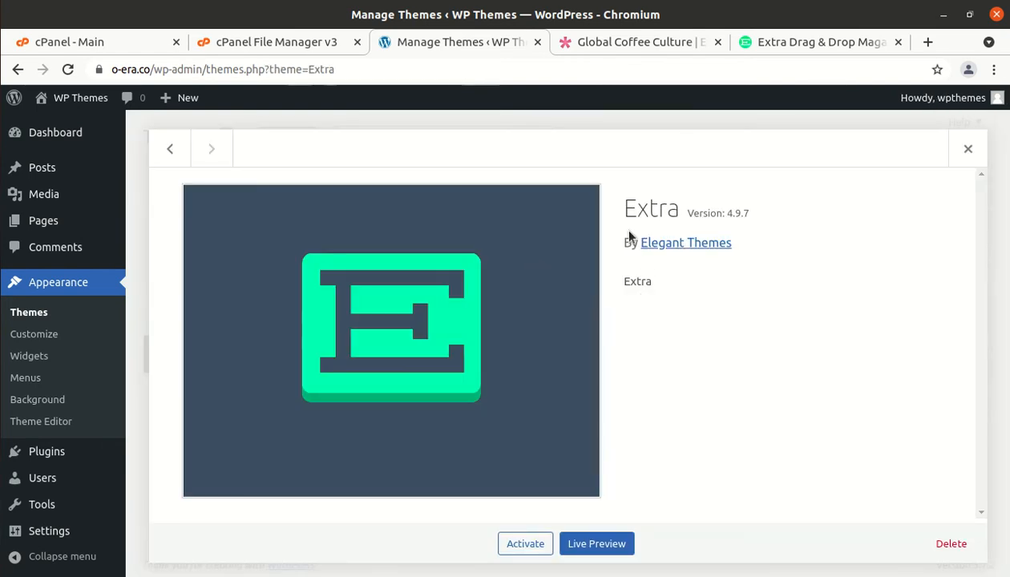
drag(624, 211, 751, 213)
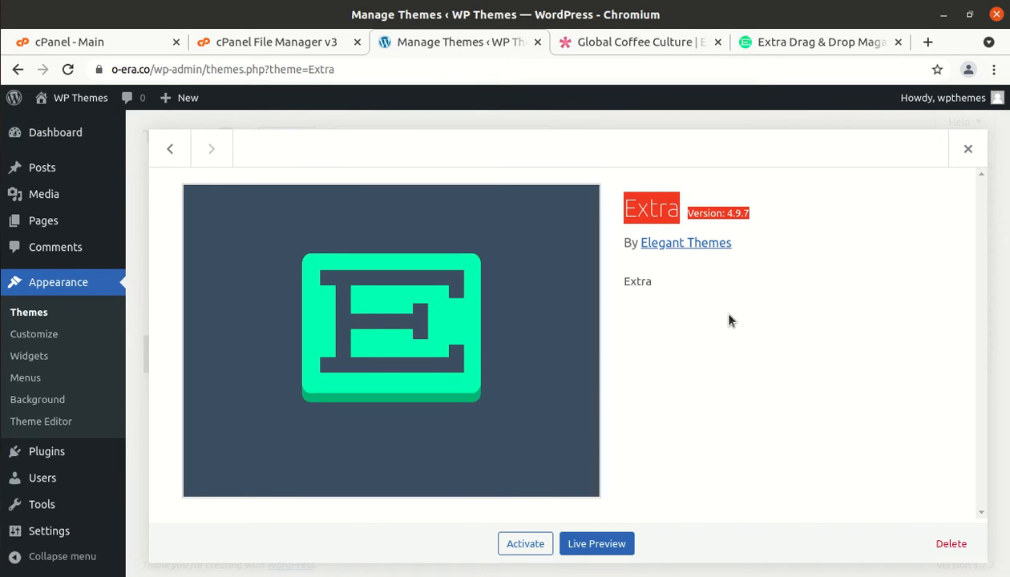
click(533, 550)
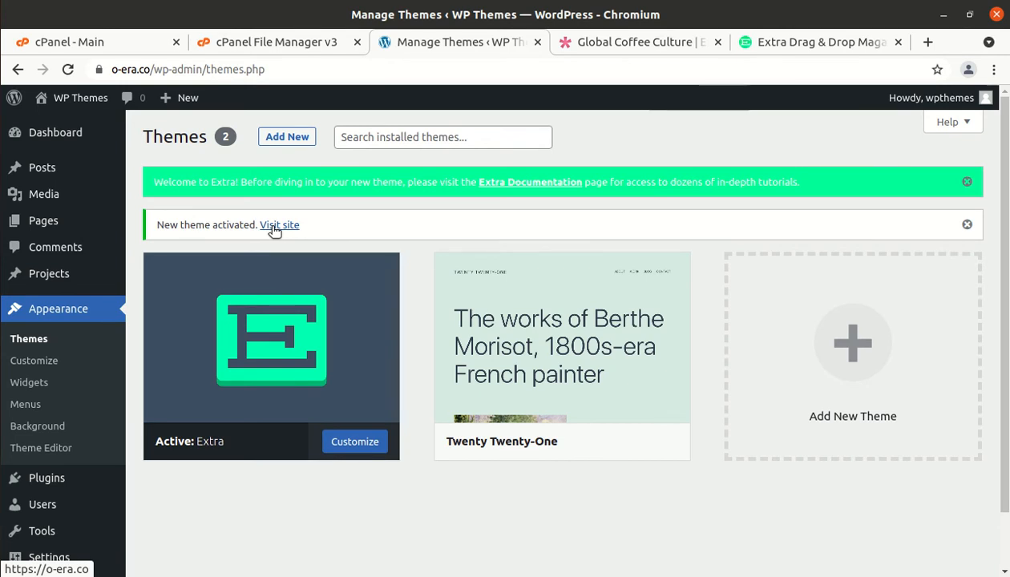
- Look over the Extra Documentation page linked from the welcome notice, then close it and return to the themes page
click(491, 186)
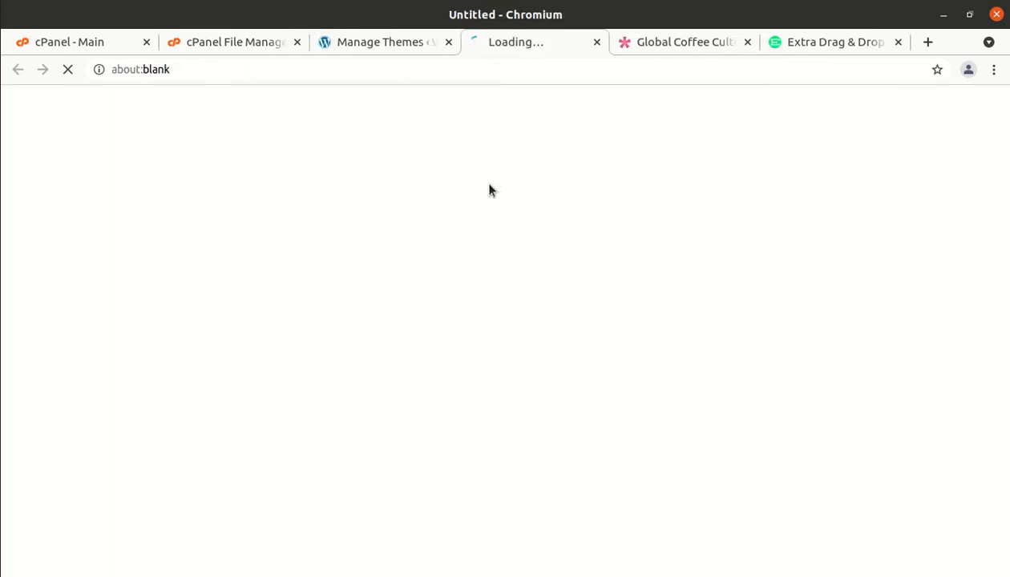
scroll(348, 275, down, 5)
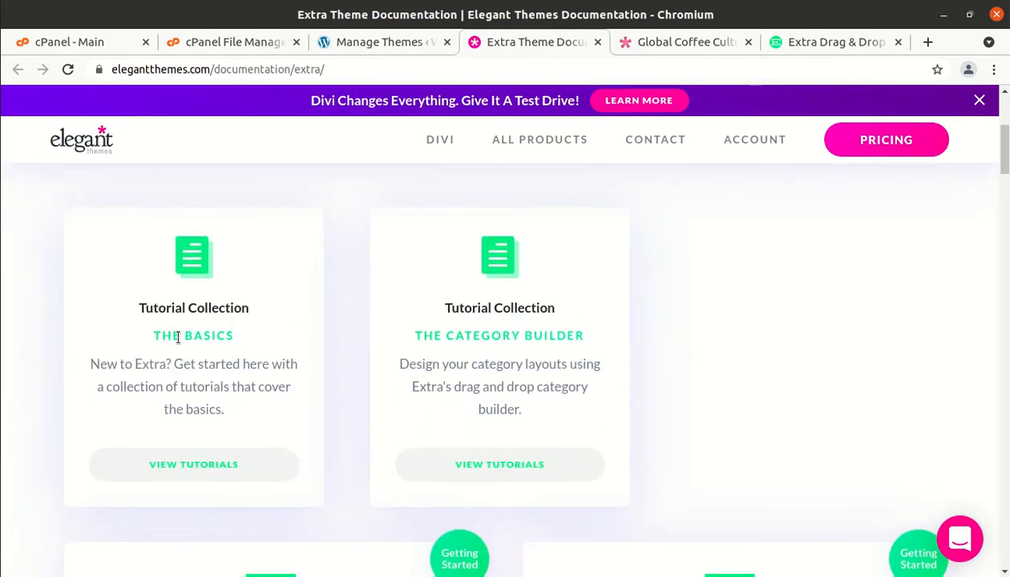
scroll(500, 325, up, 3)
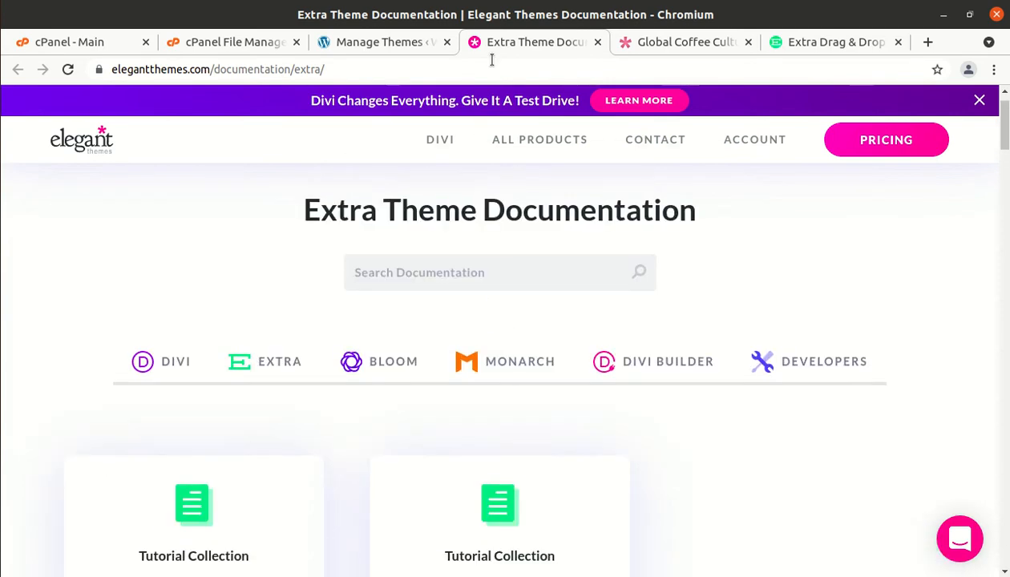
click(596, 43)
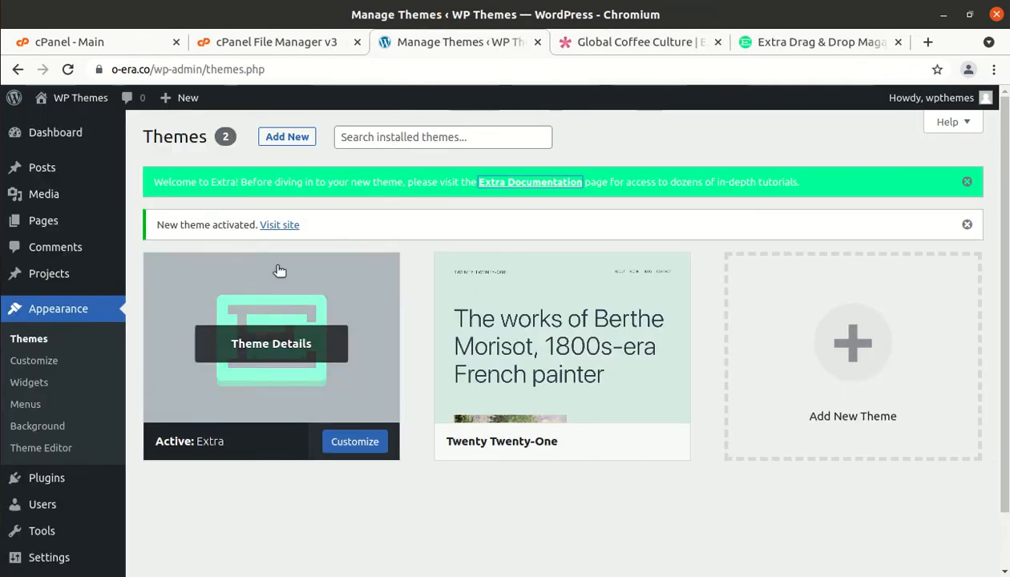
- Visit the live site and examine its home page and Sample Page with the Extra theme
click(275, 227)
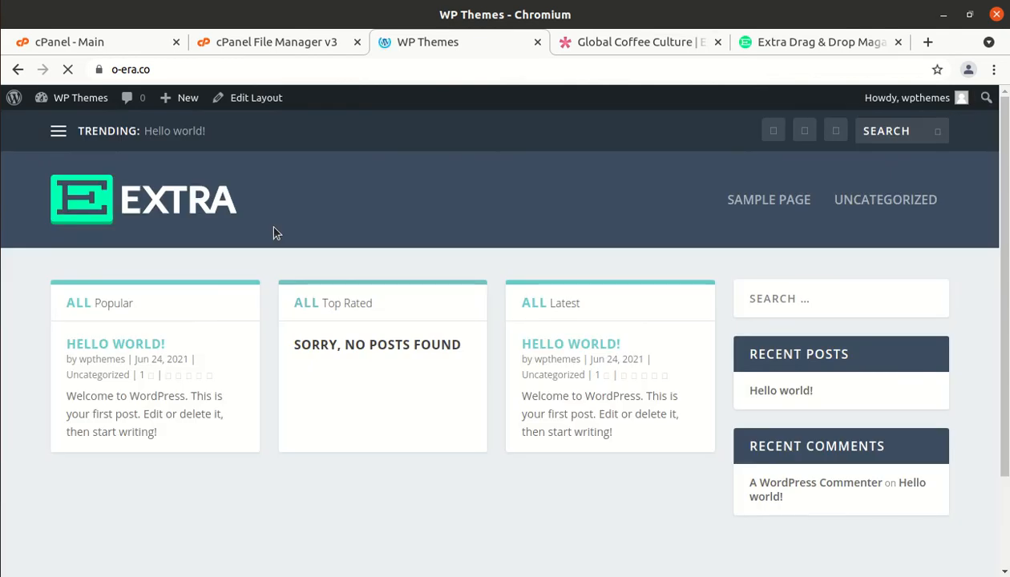
scroll(316, 497, down, 2)
scroll(316, 500, up, 2)
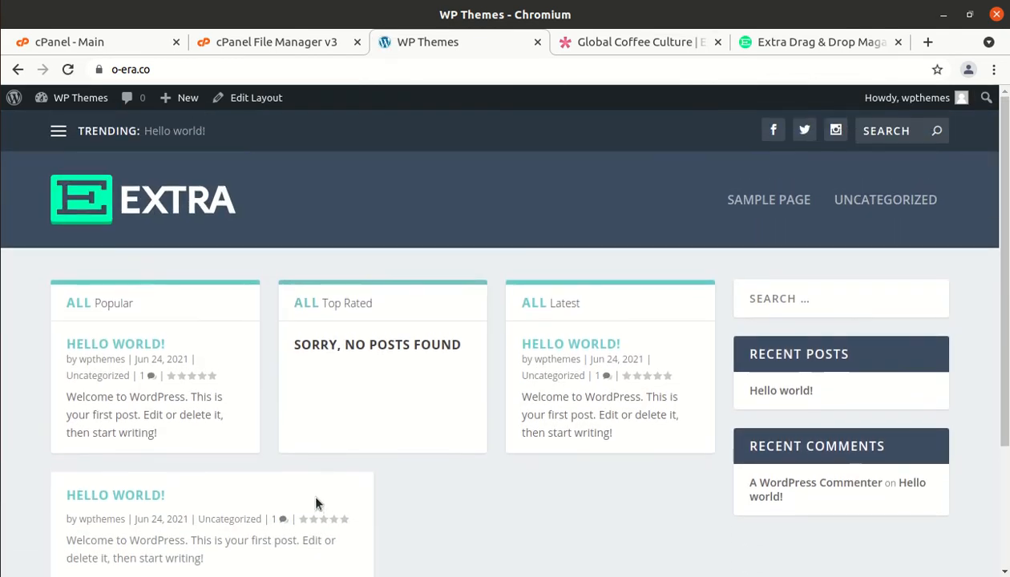
click(782, 206)
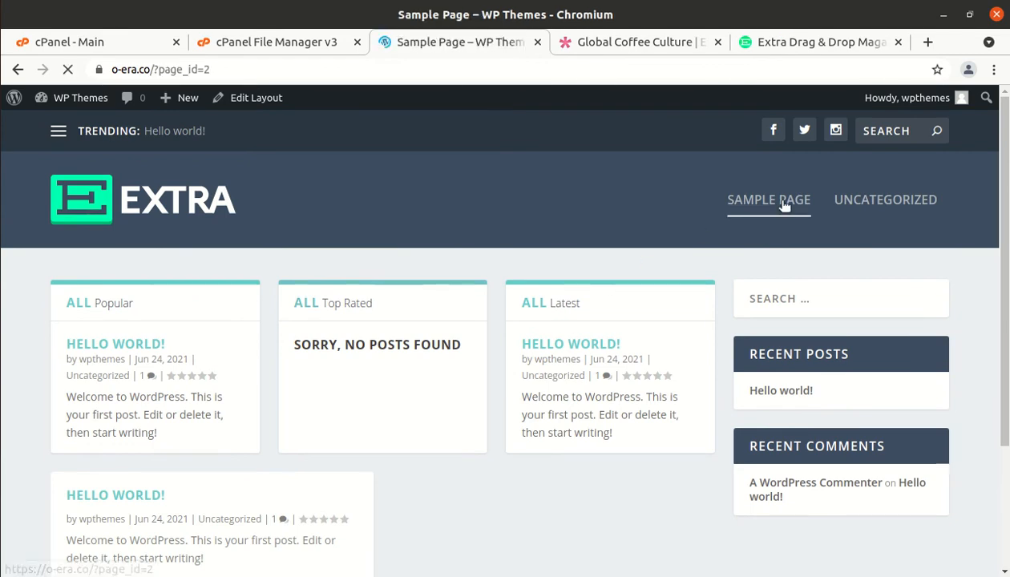
scroll(382, 348, down, 5)
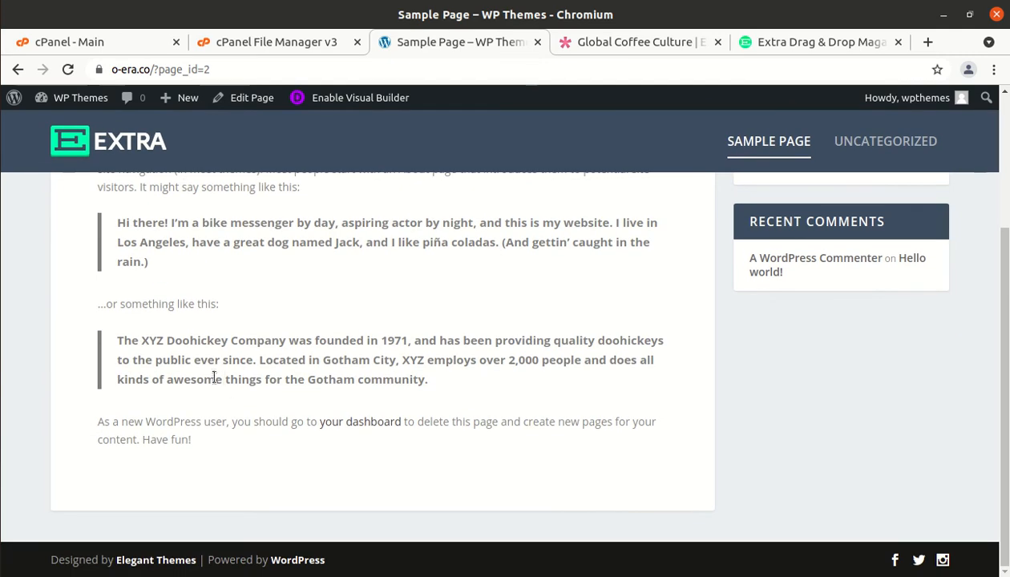
scroll(225, 375, up, 5)
click(108, 209)
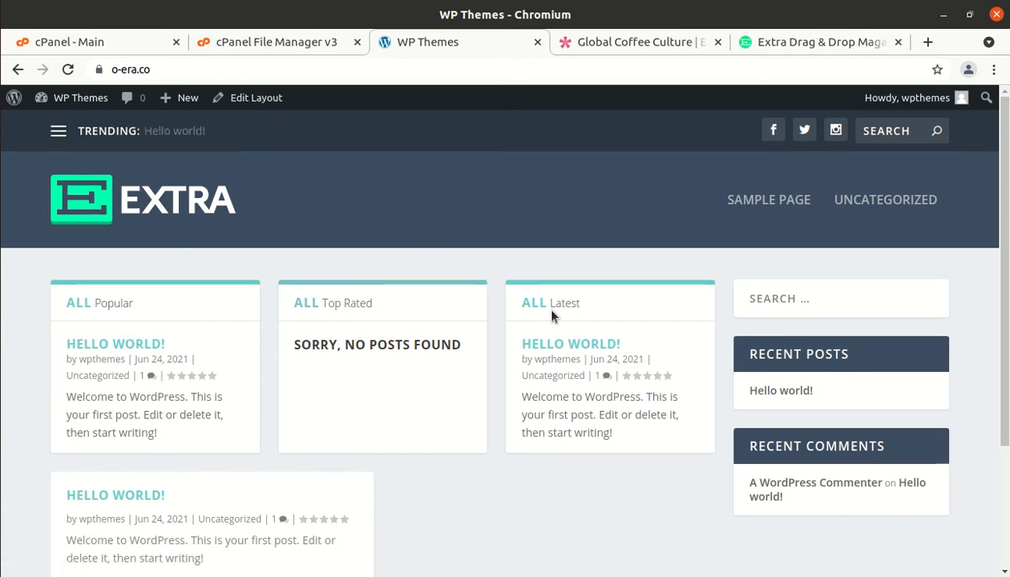
scroll(218, 367, down, 3)
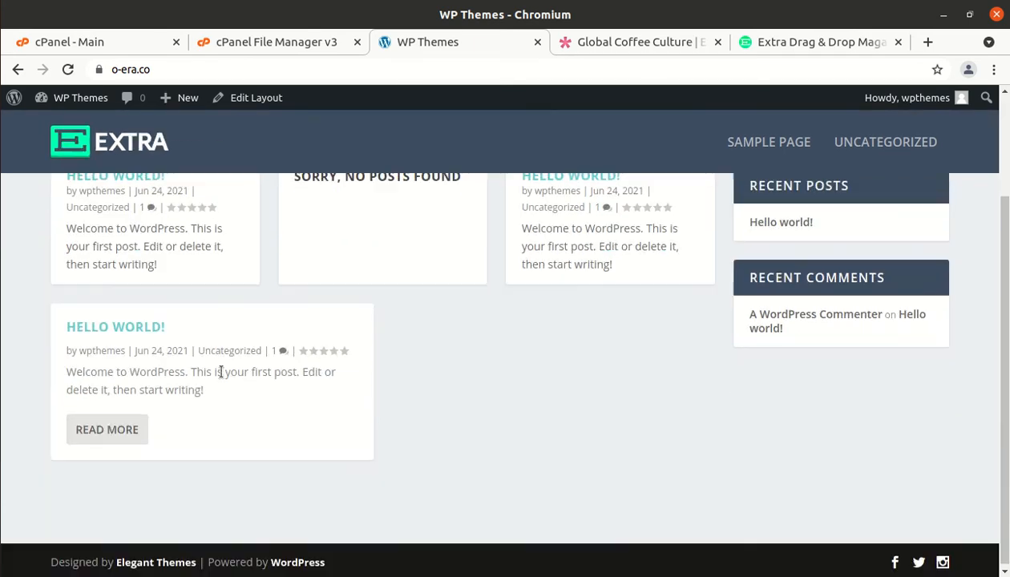
scroll(220, 371, up, 2)
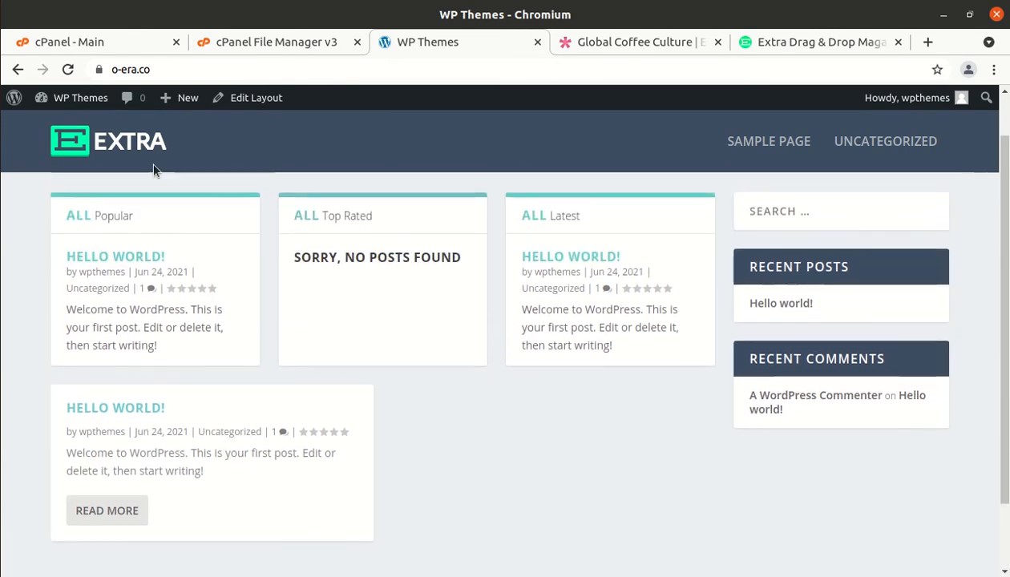
- Return to the WordPress dashboard and open the Extra theme's Theme Options
mouse_move(80, 100)
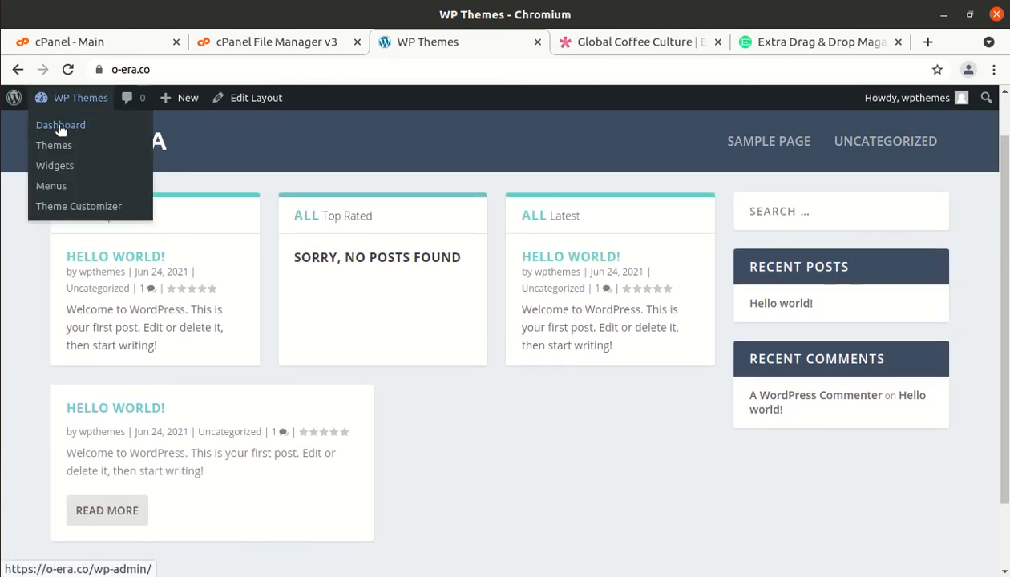
click(61, 127)
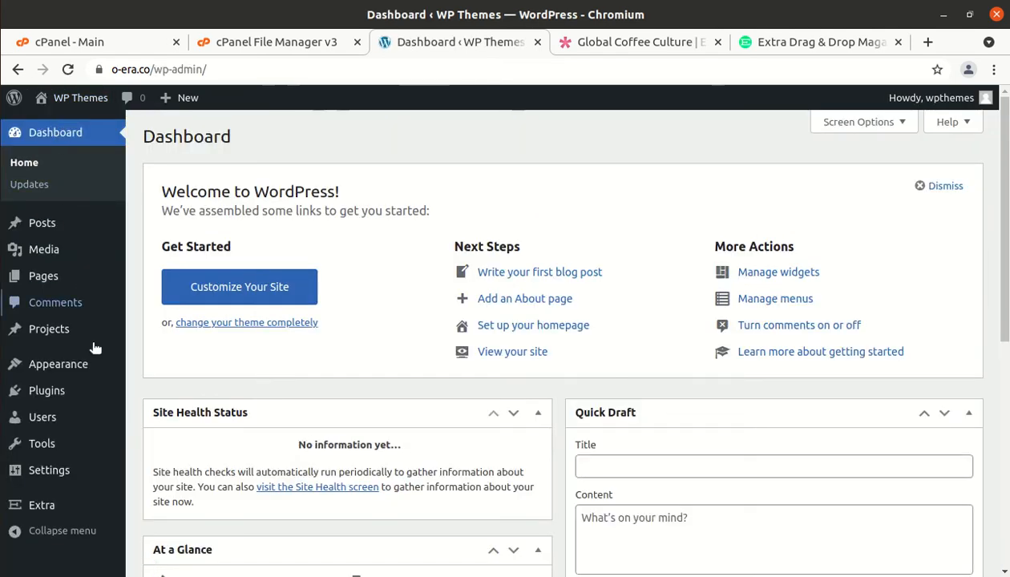
mouse_move(93, 367)
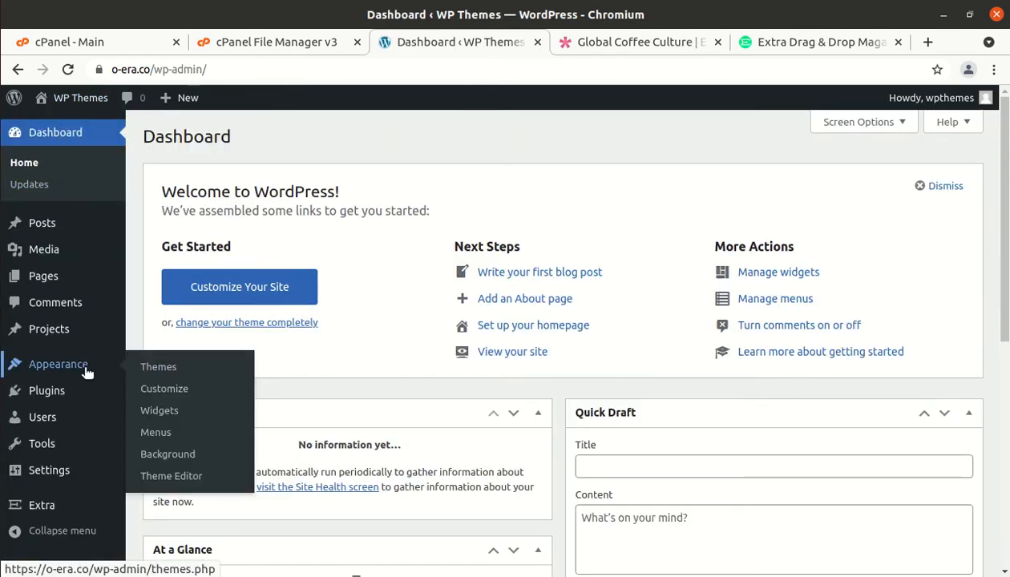
mouse_move(50, 505)
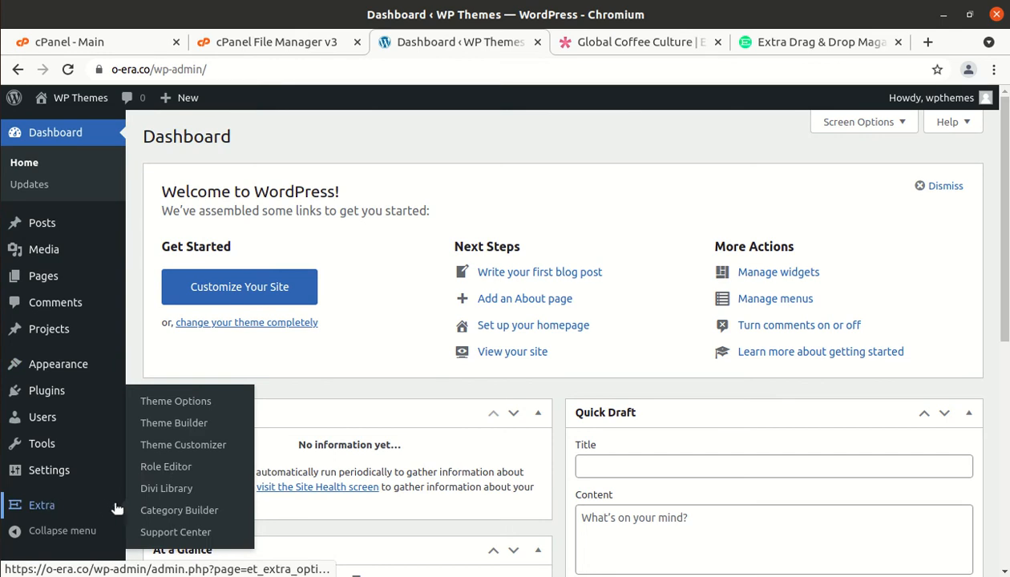
click(184, 408)
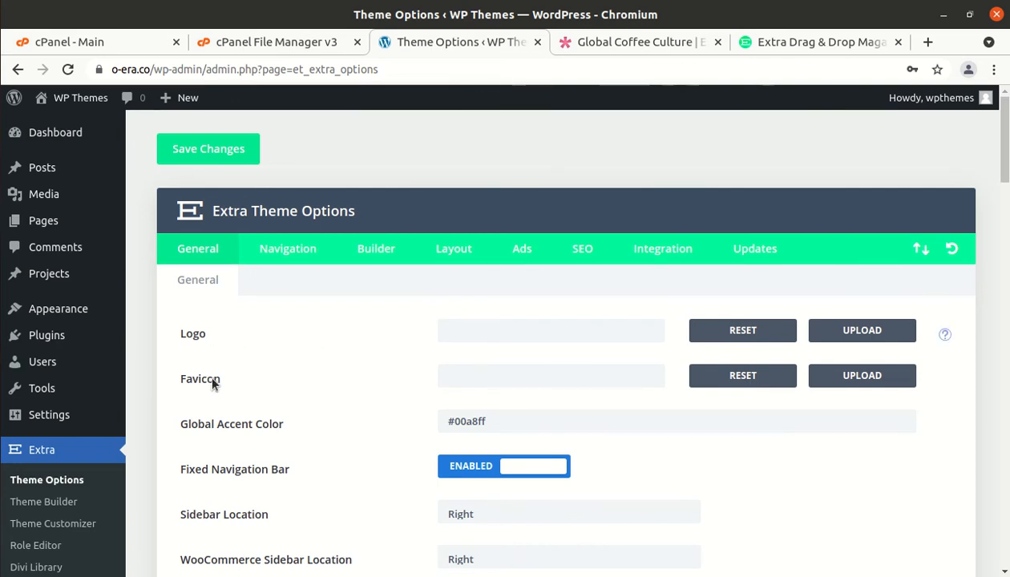
- Examine the General settings in Extra Theme Options, from Logo and Favicon through Custom CSS
scroll(303, 407, down, 2)
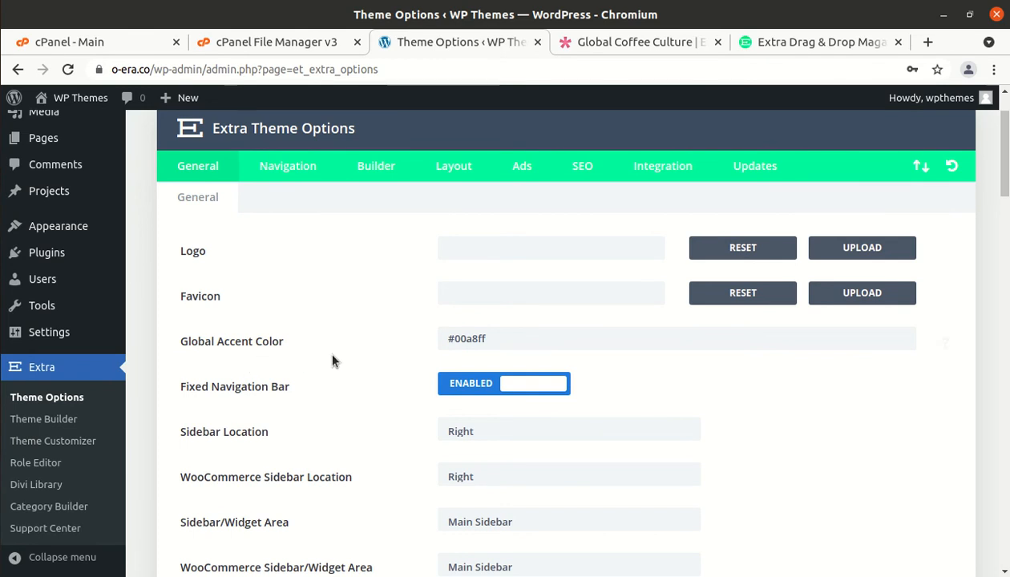
scroll(273, 409, down, 3)
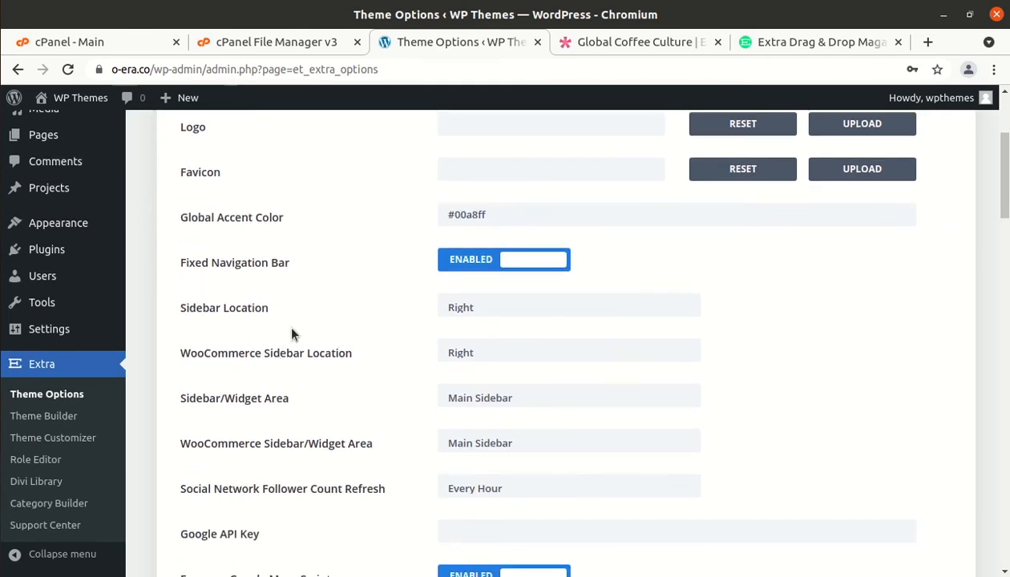
scroll(293, 334, down, 4)
scroll(284, 429, down, 2)
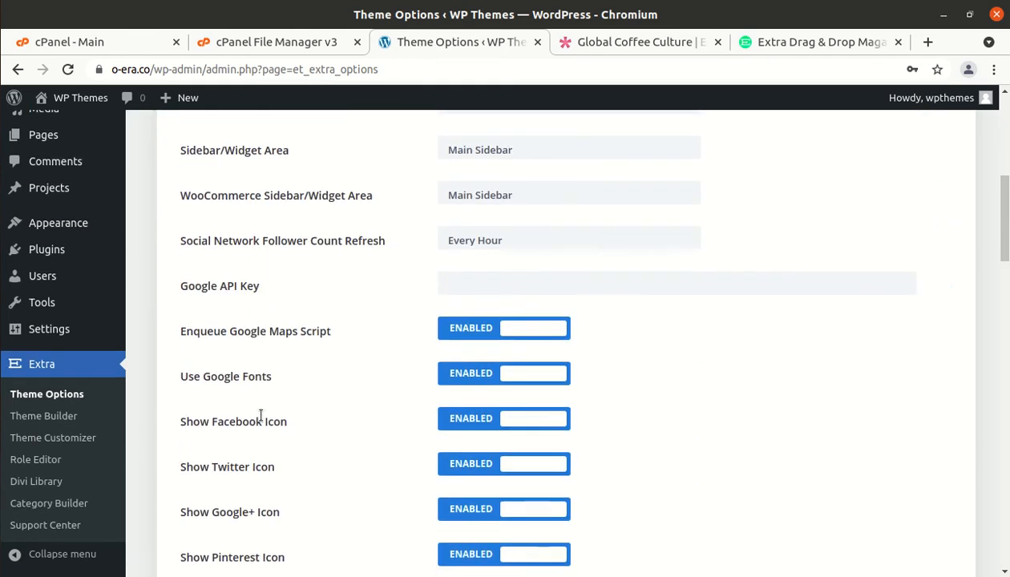
scroll(334, 386, down, 5)
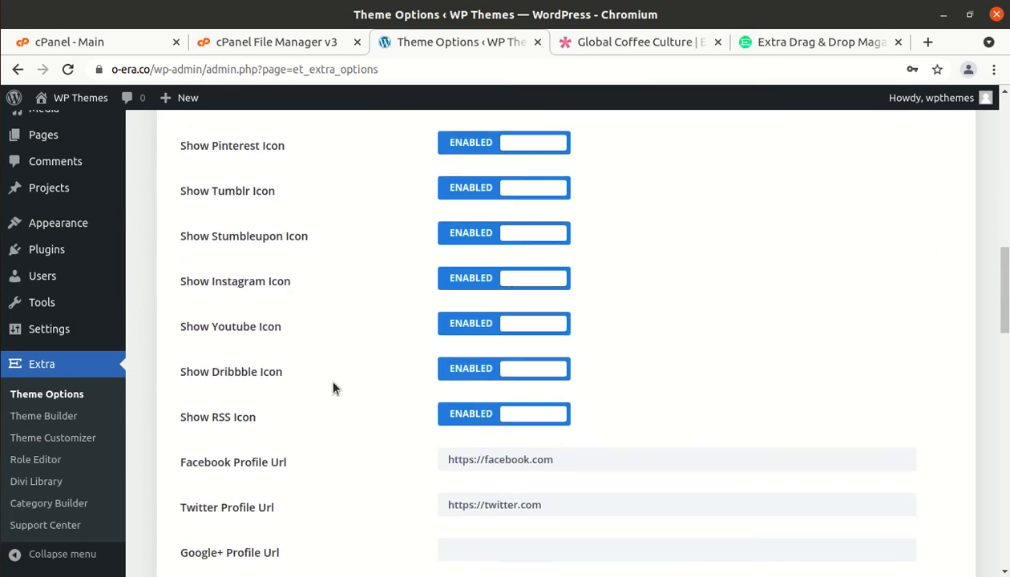
scroll(334, 388, down, 5)
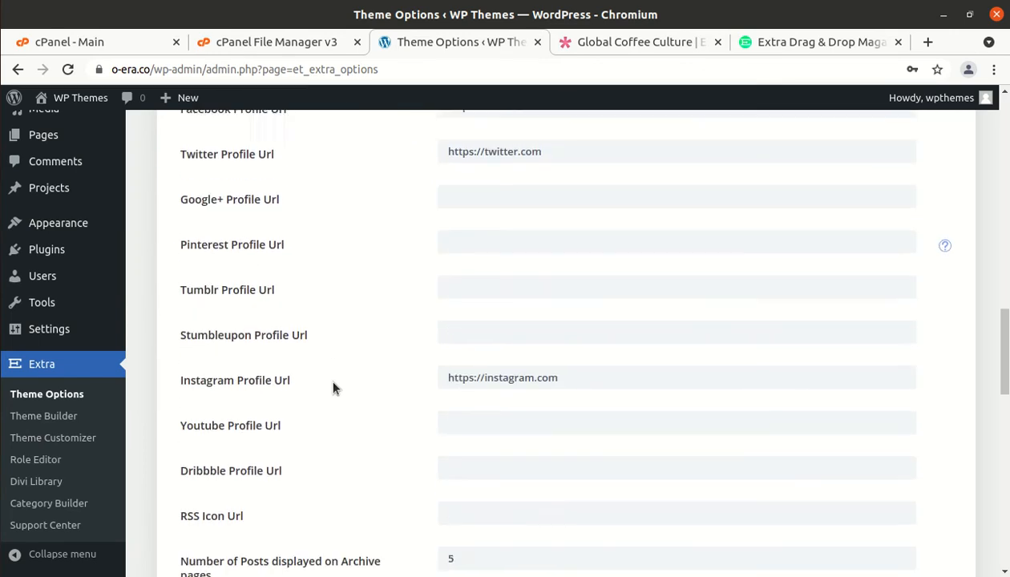
scroll(334, 388, down, 8)
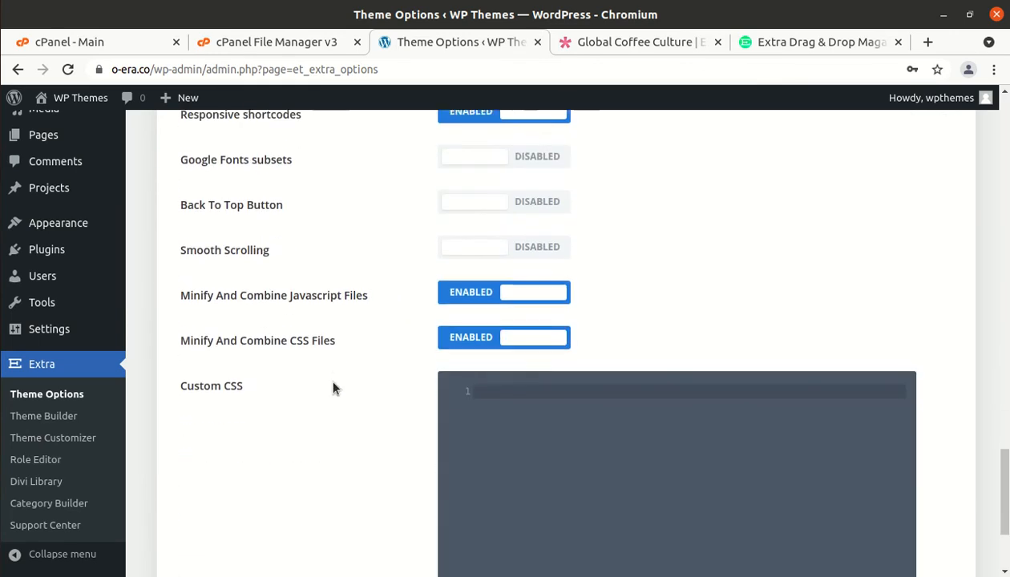
scroll(335, 388, down, 2)
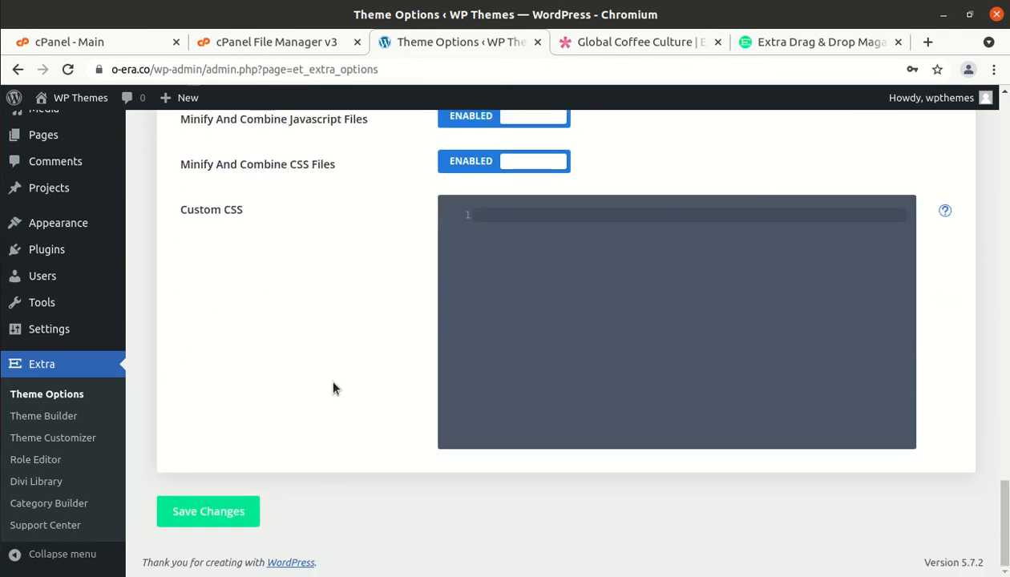
scroll(335, 388, up, 10)
scroll(335, 388, up, 12)
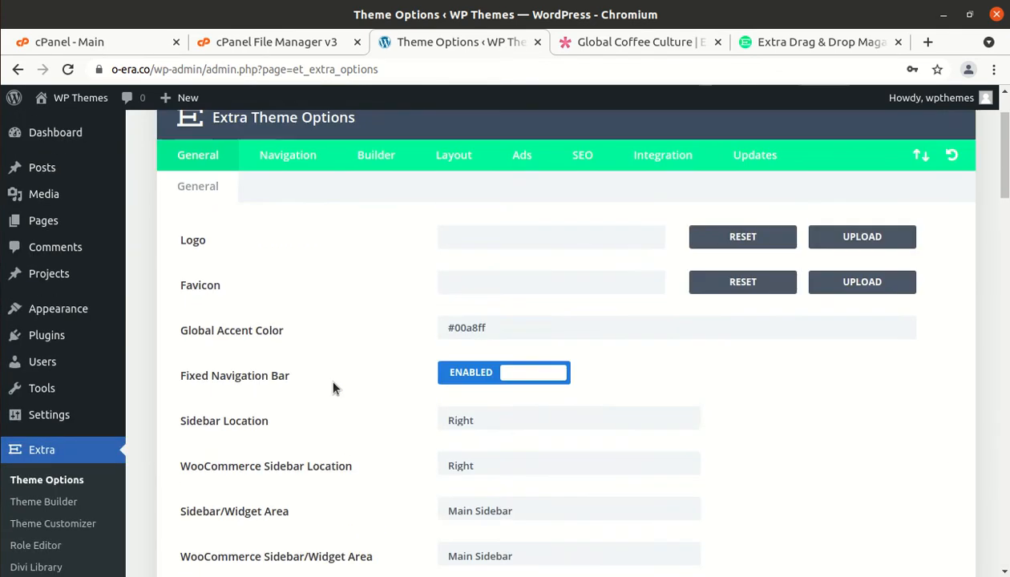
- Review the Pages settings in the Navigation section of Extra Theme Options
click(288, 252)
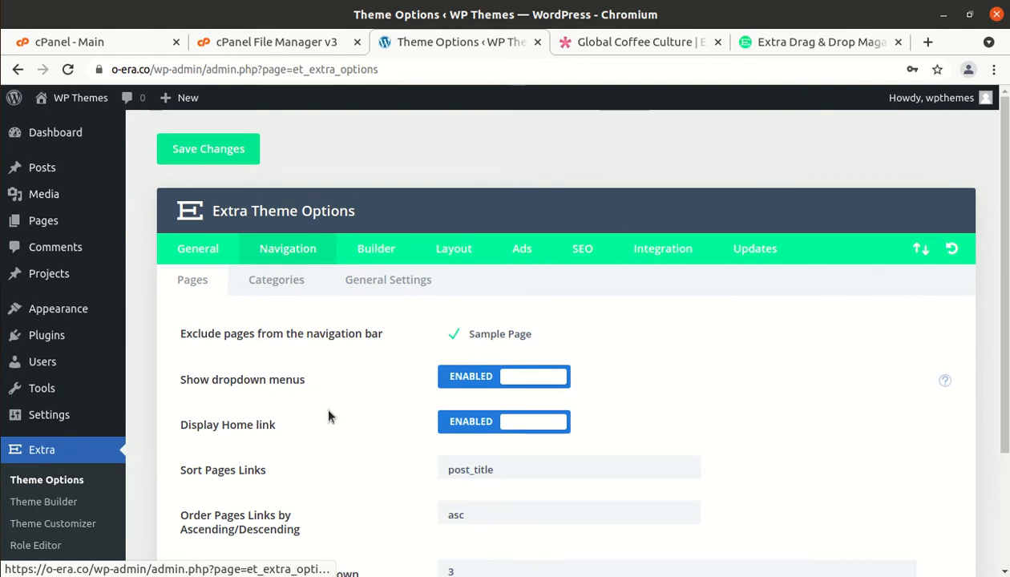
scroll(305, 385, down, 4)
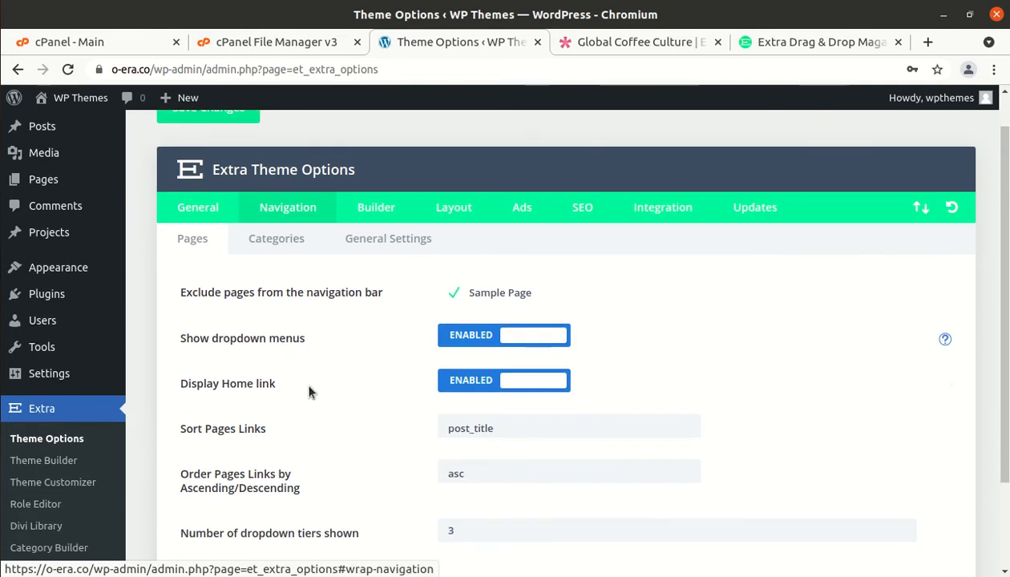
scroll(309, 392, up, 4)
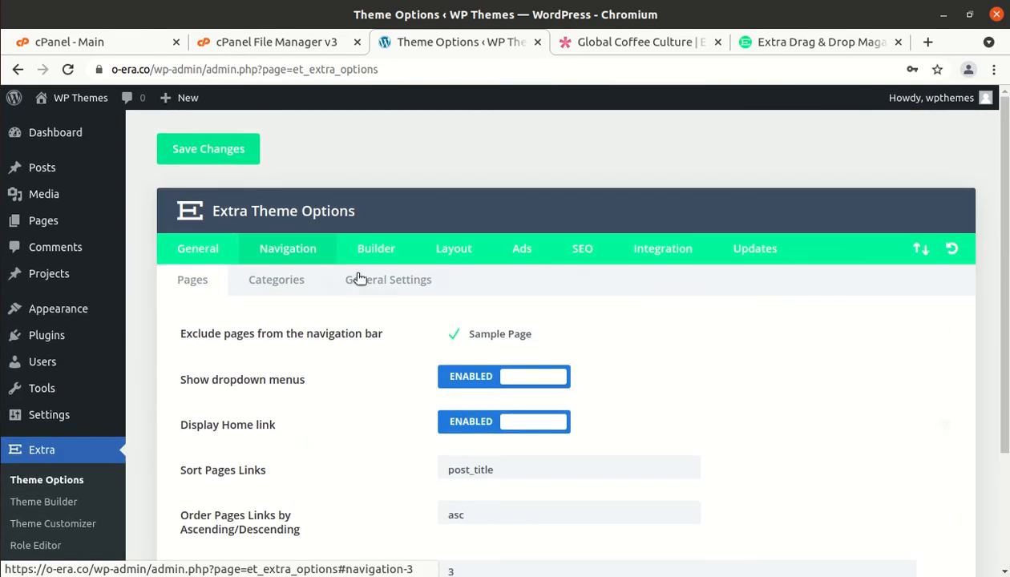
- Review the Builder's Post Type Integration and the Single Post Layout settings in Extra Theme Options
click(368, 255)
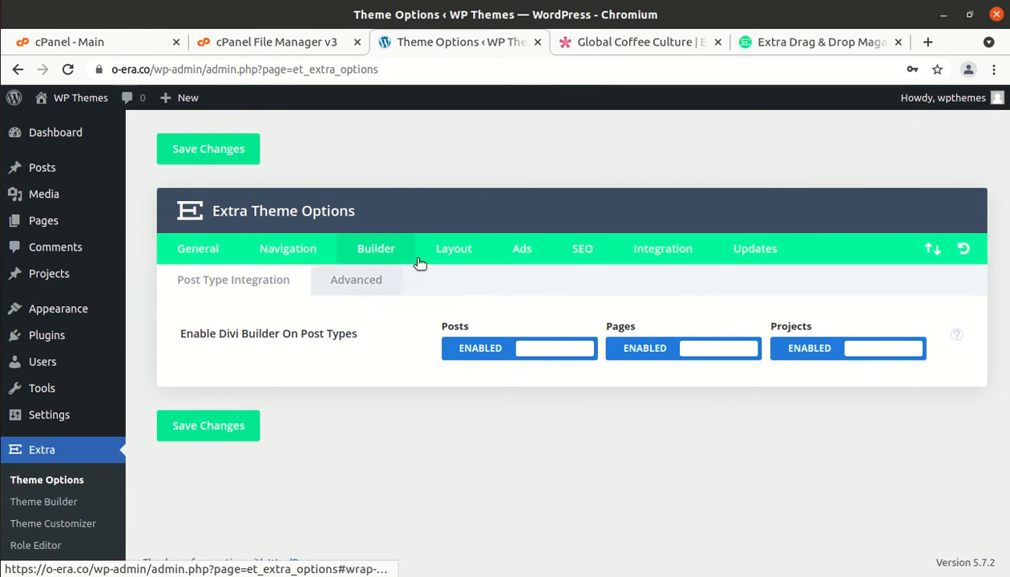
click(449, 256)
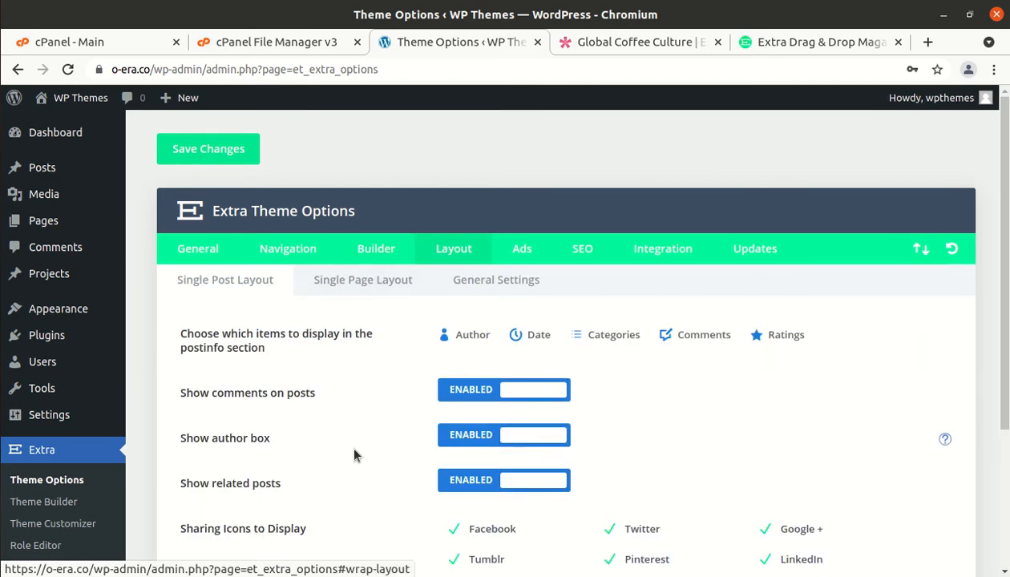
scroll(355, 456, down, 2)
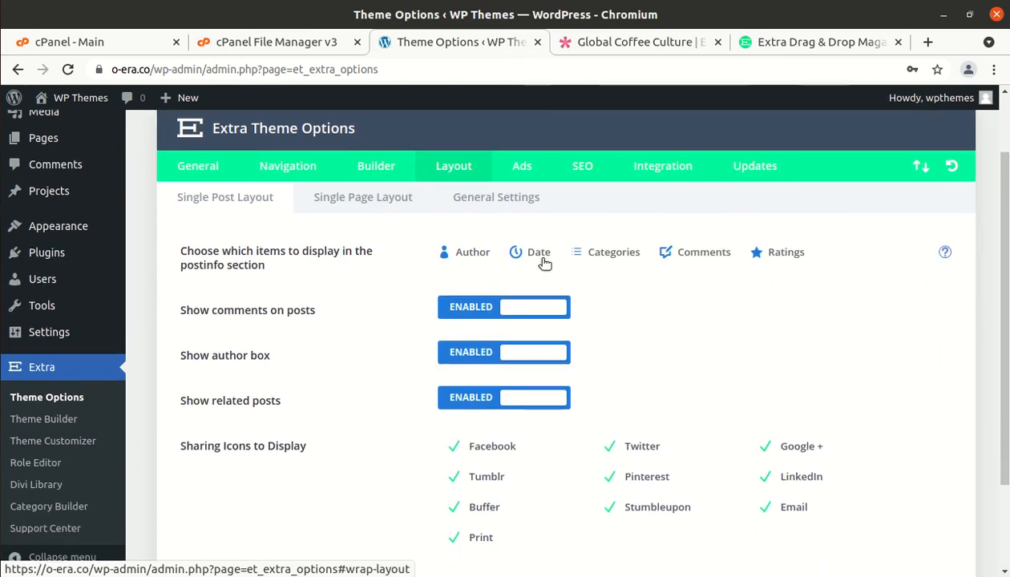
scroll(745, 256, down, 3)
scroll(526, 349, up, 5)
- Review the Header advertisement settings in the Ads section of Extra Theme Options
click(518, 257)
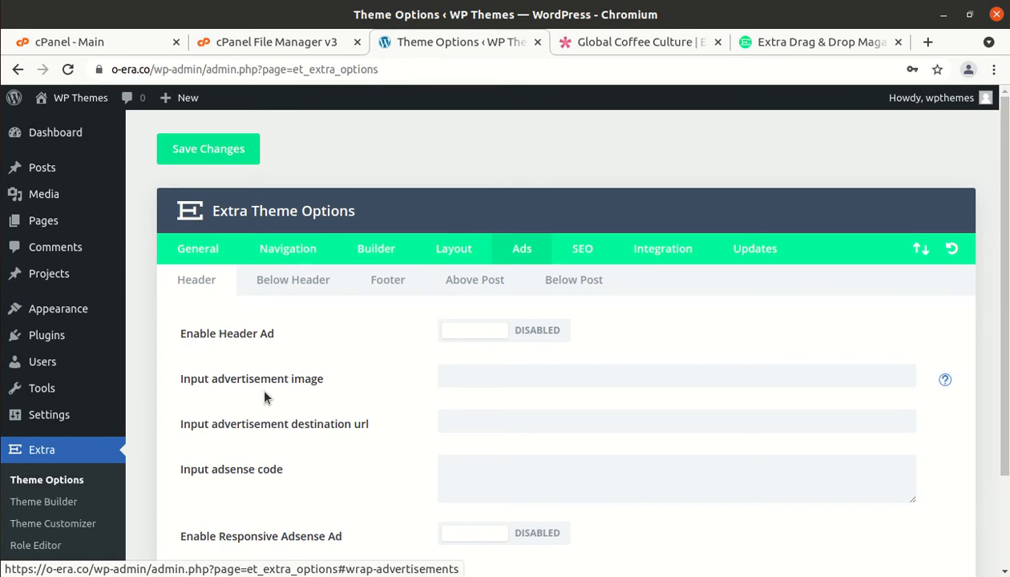
scroll(580, 383, down, 3)
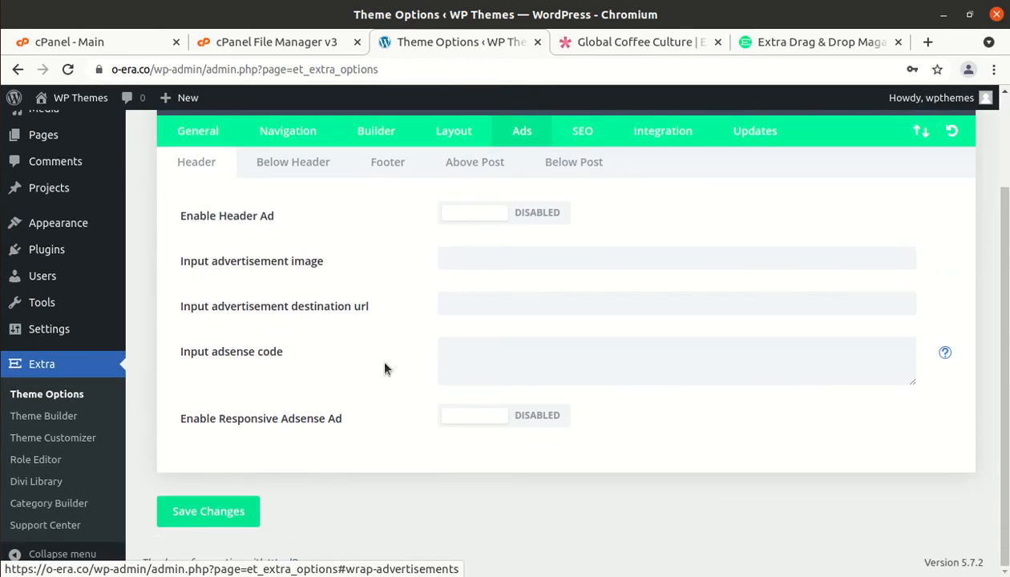
scroll(384, 369, up, 3)
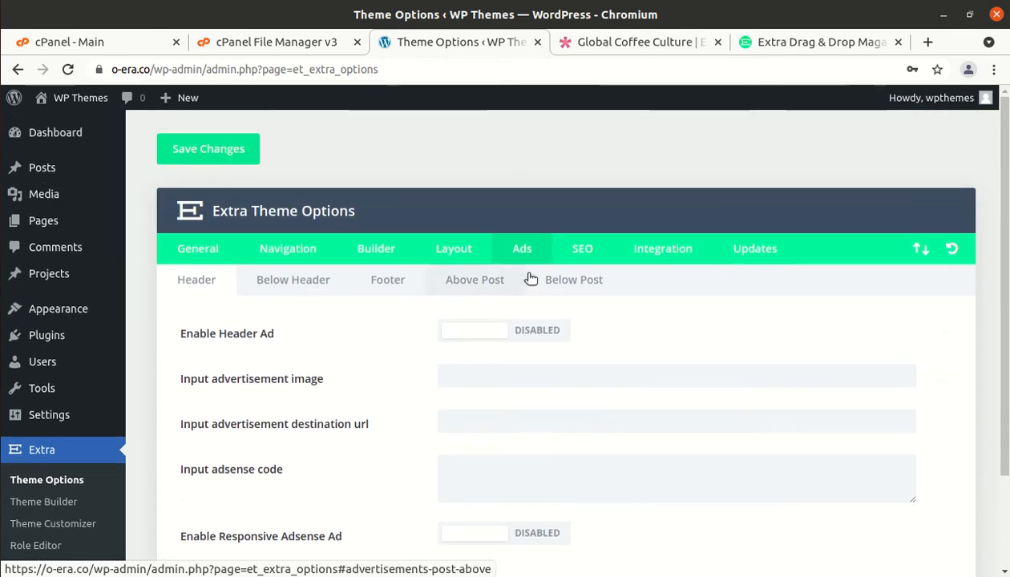
- Enable the custom title, meta description and meta keywords in the Homepage SEO settings, and check the related homepage fields
click(583, 255)
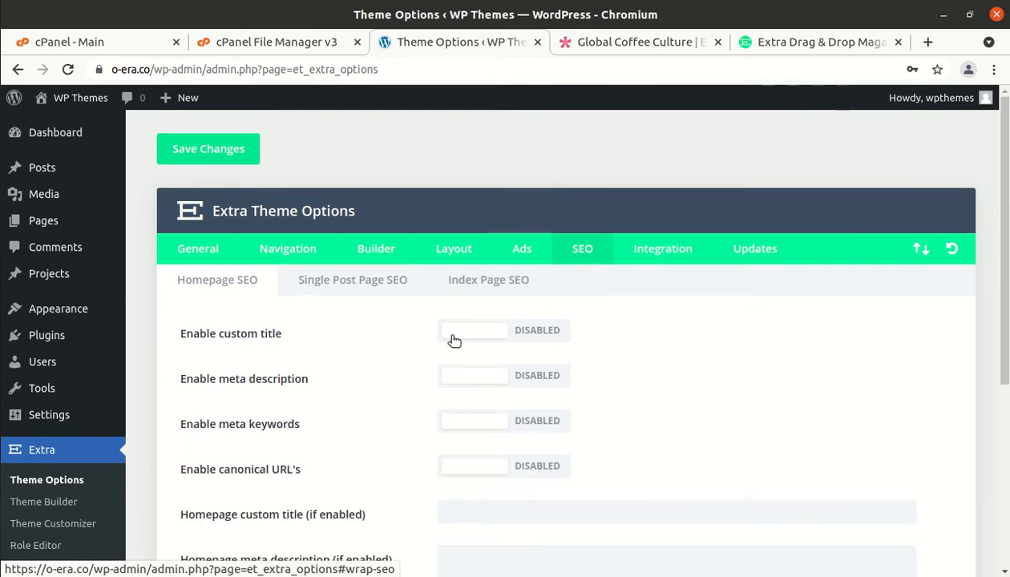
click(544, 330)
click(545, 379)
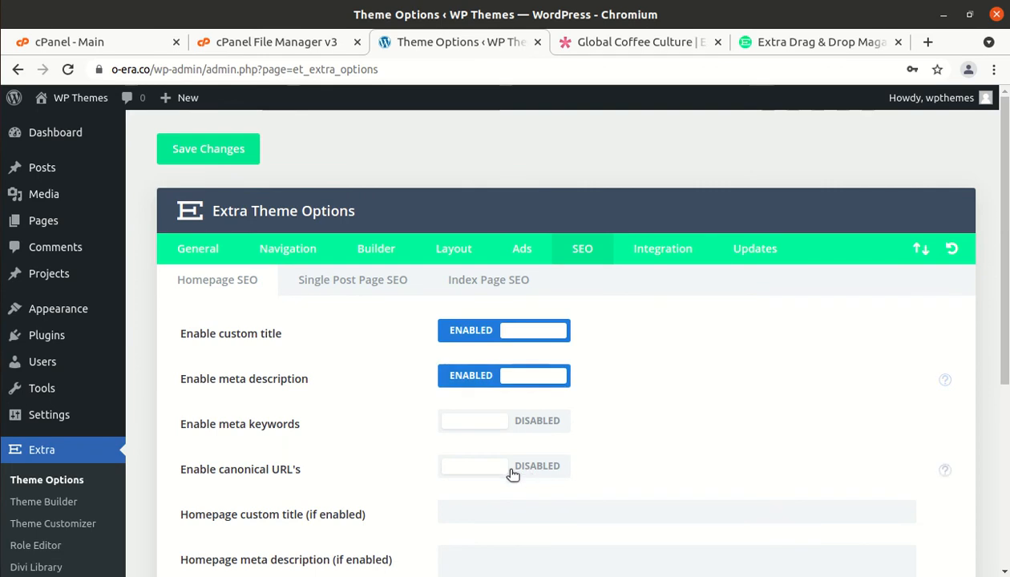
click(526, 420)
scroll(333, 428, down, 2)
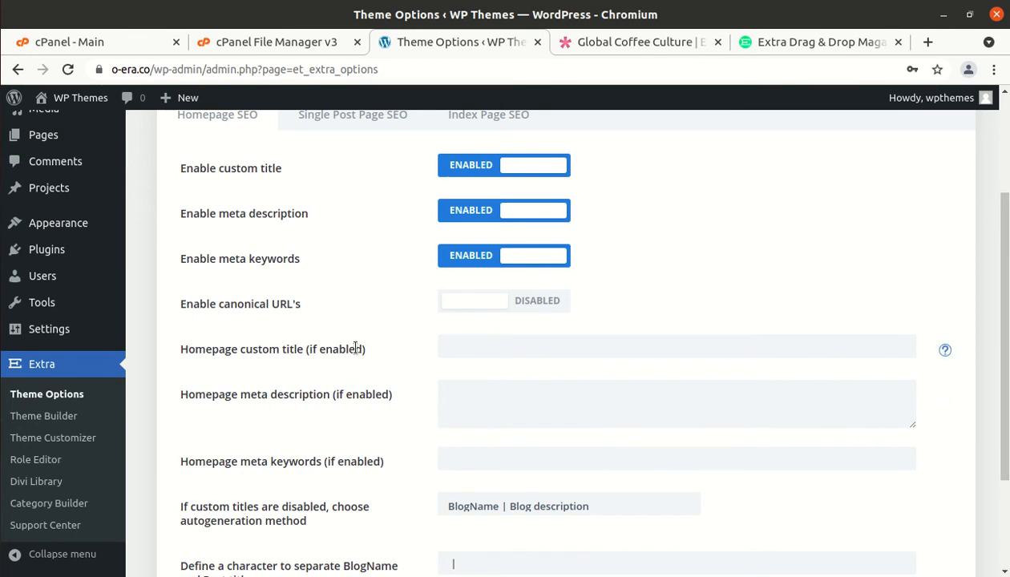
scroll(354, 350, down, 2)
scroll(353, 344, up, 3)
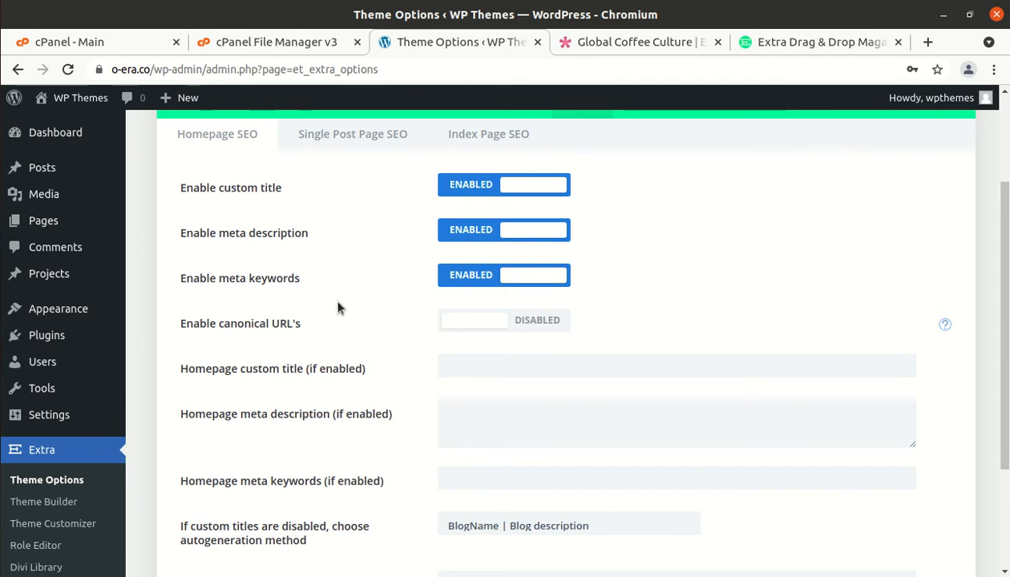
- Review the Single Post Page SEO and Index Page SEO settings
scroll(337, 306, up, 2)
click(330, 294)
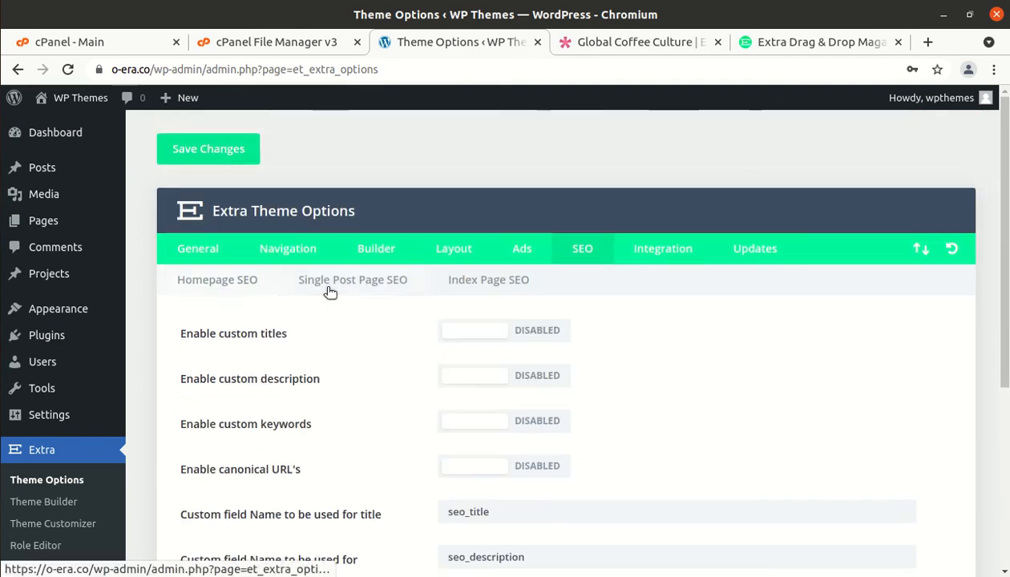
scroll(389, 334, down, 1)
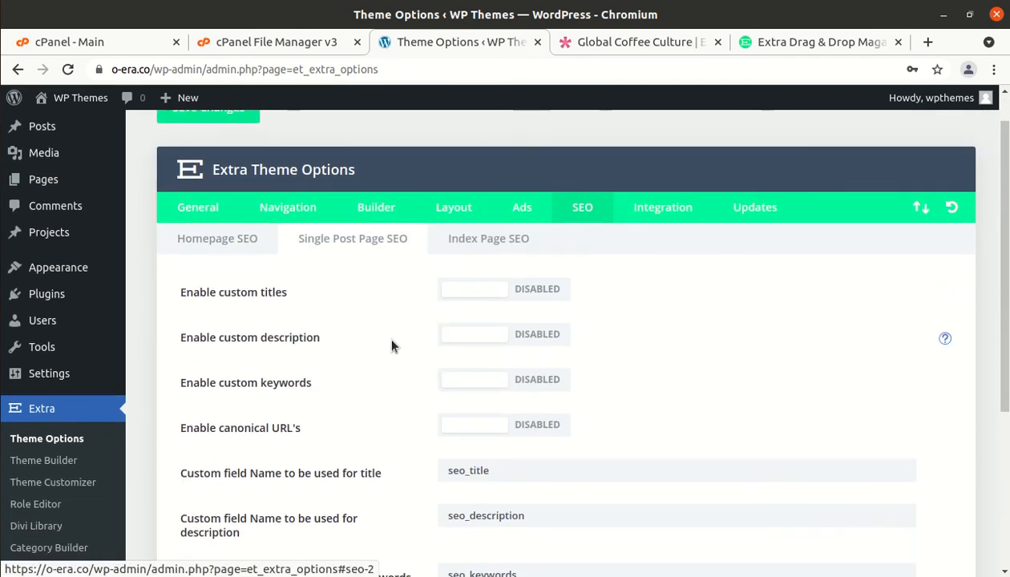
click(467, 248)
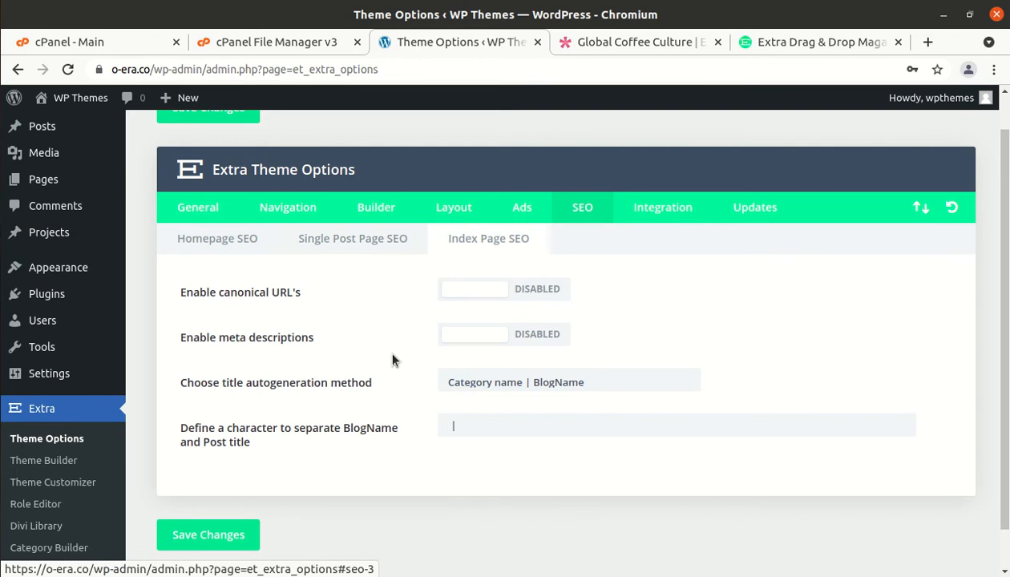
scroll(392, 360, up, 1)
- Examine the Code Integration settings, from the header code switch to the code areas for the head, body and posts
click(647, 255)
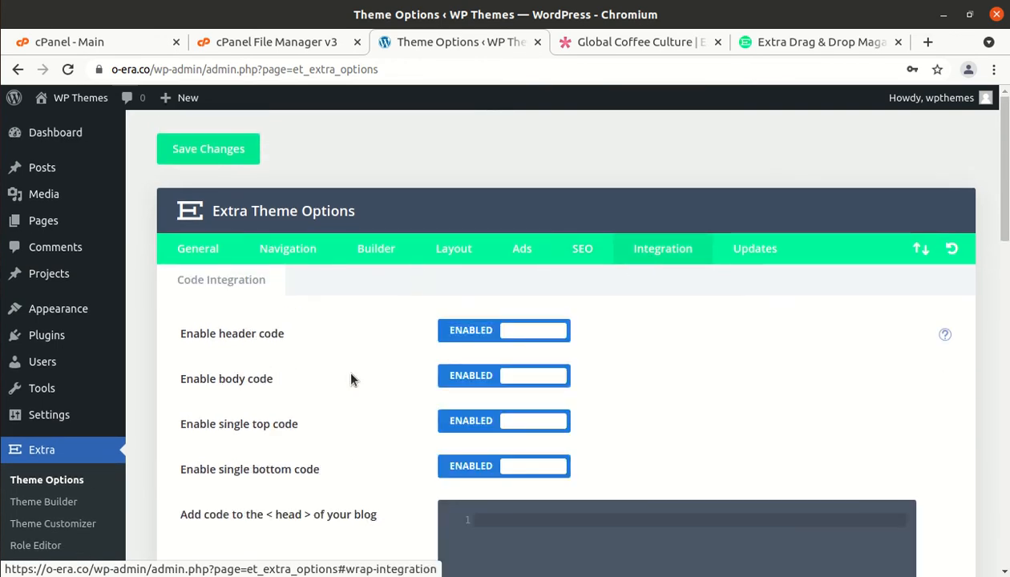
scroll(308, 465, down, 2)
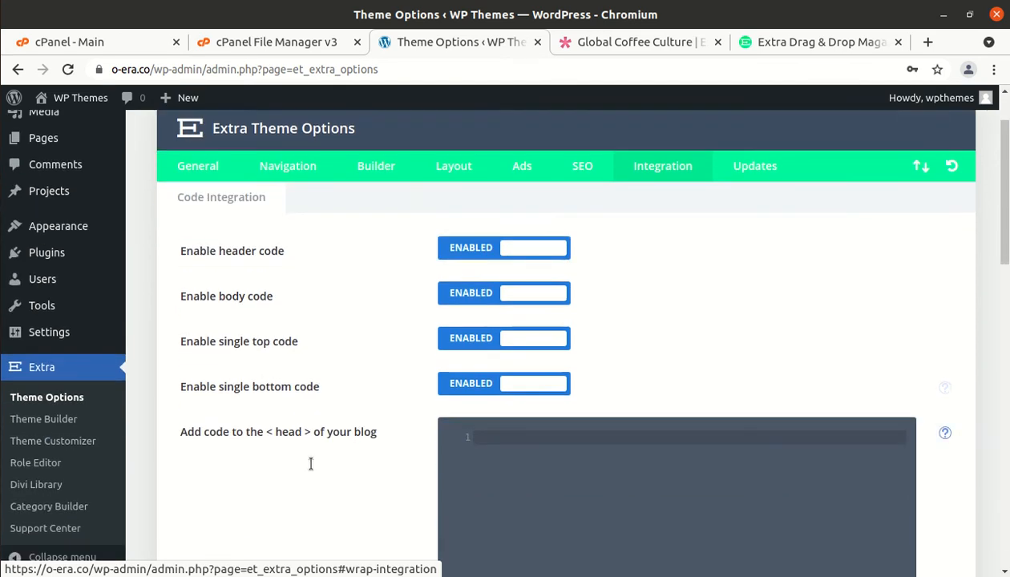
scroll(310, 463, down, 2)
scroll(299, 449, down, 4)
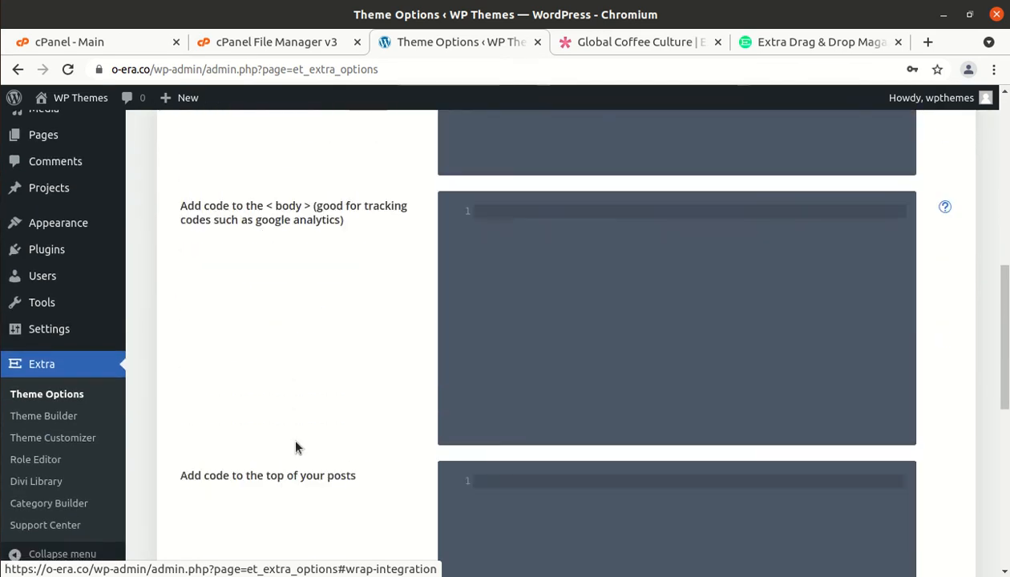
scroll(293, 440, up, 6)
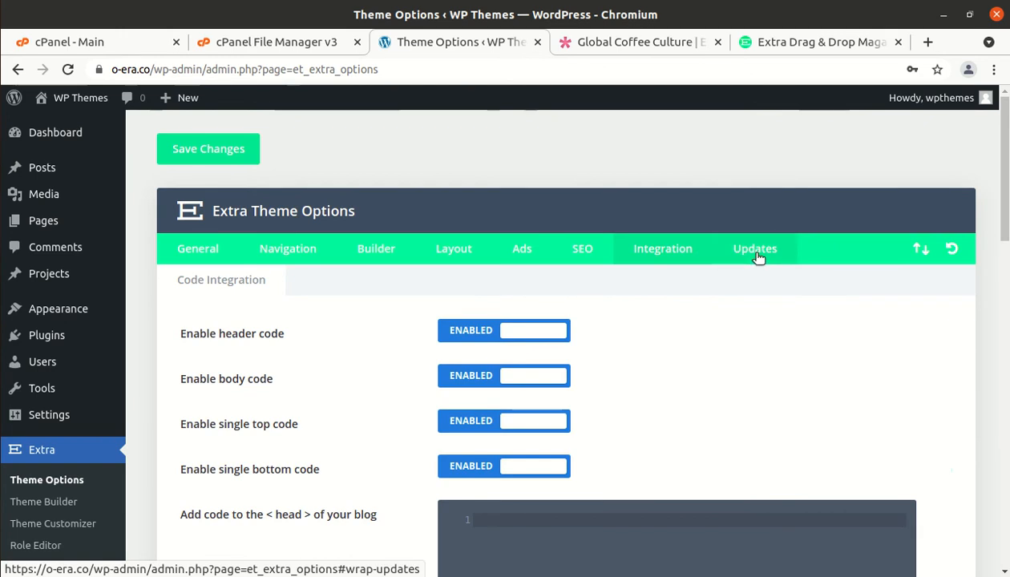
- Check the Updates settings of Extra Theme Options and look through the General settings again
click(757, 253)
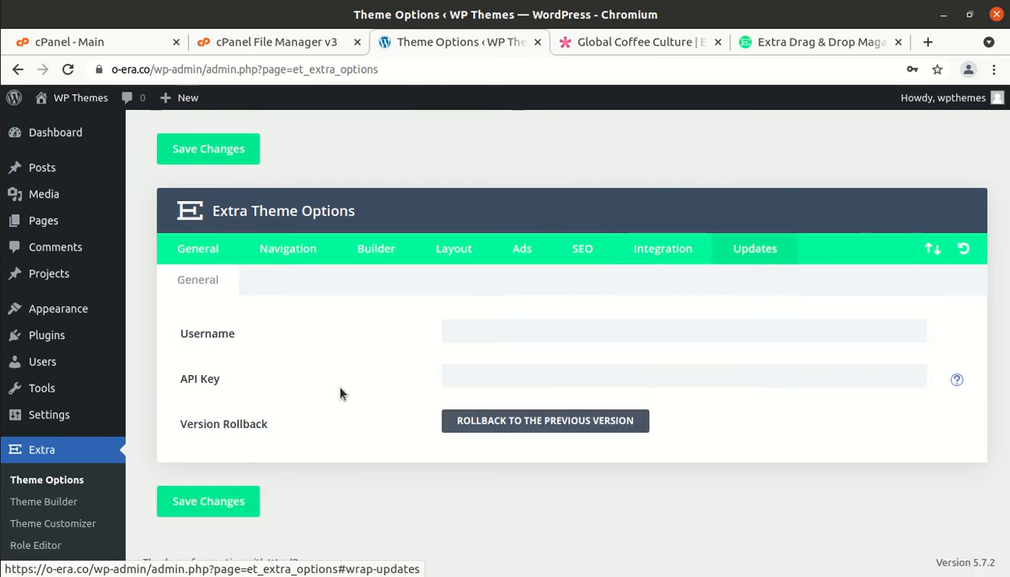
click(206, 255)
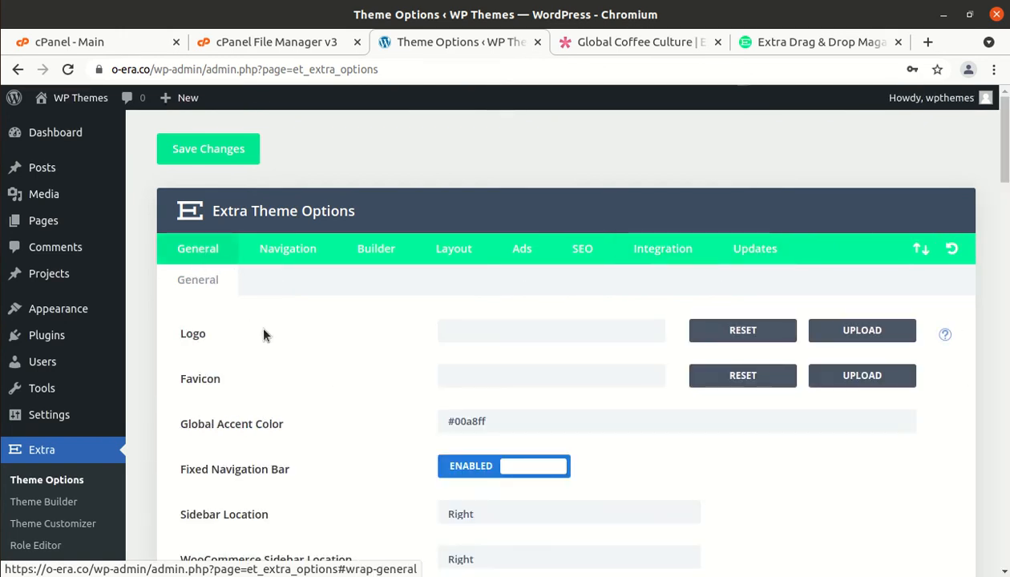
scroll(261, 329, down, 5)
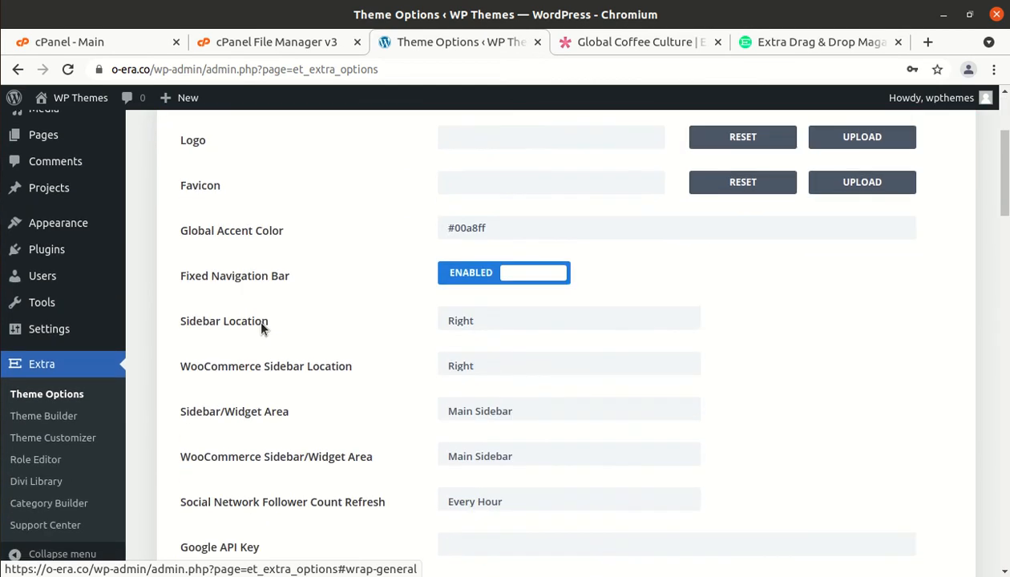
scroll(260, 328, down, 1)
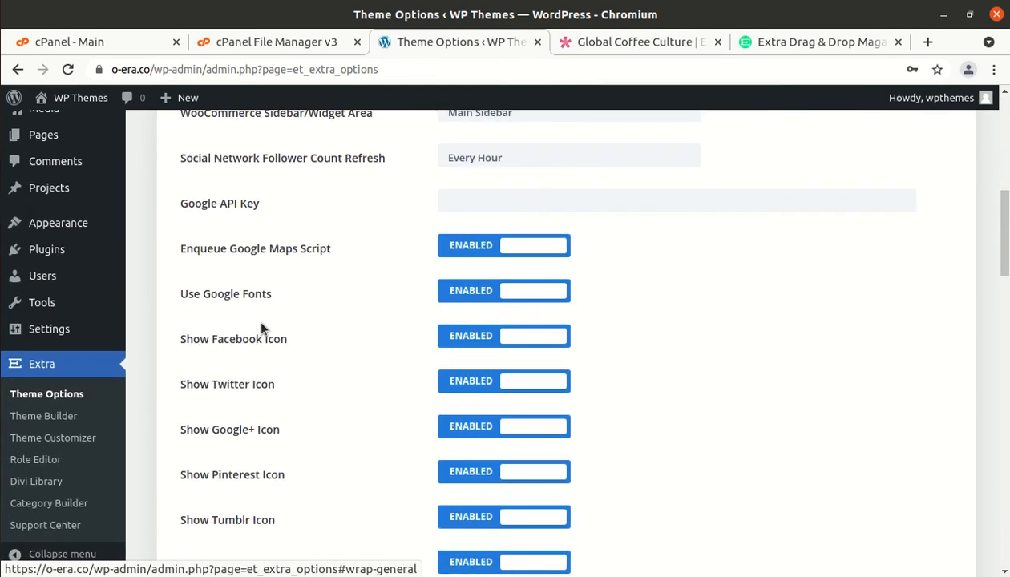
- Open the Theme Builder, look through the Use On options for a new template, and close them without creating one
click(63, 419)
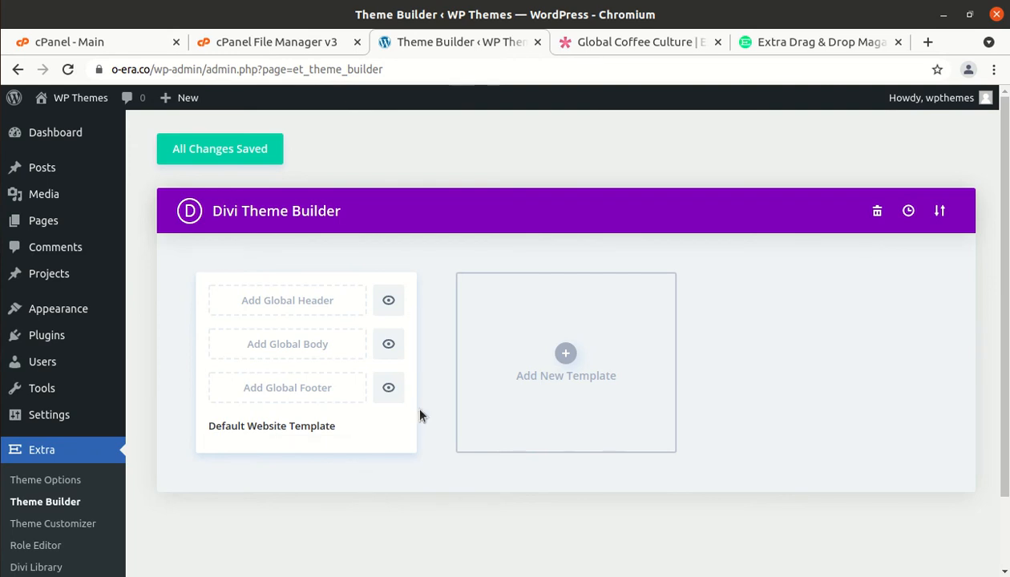
click(568, 359)
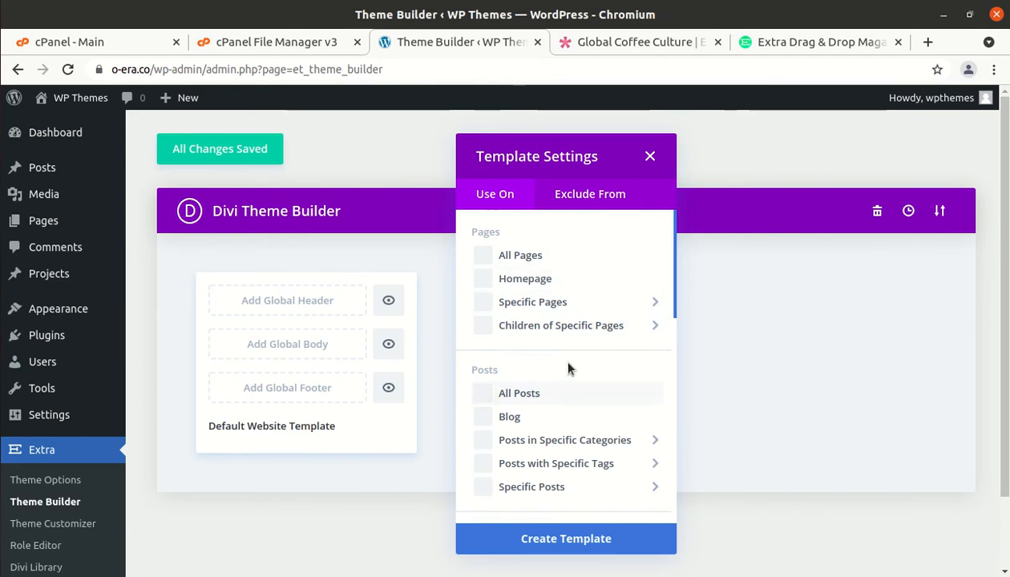
scroll(574, 405, down, 4)
scroll(574, 446, down, 3)
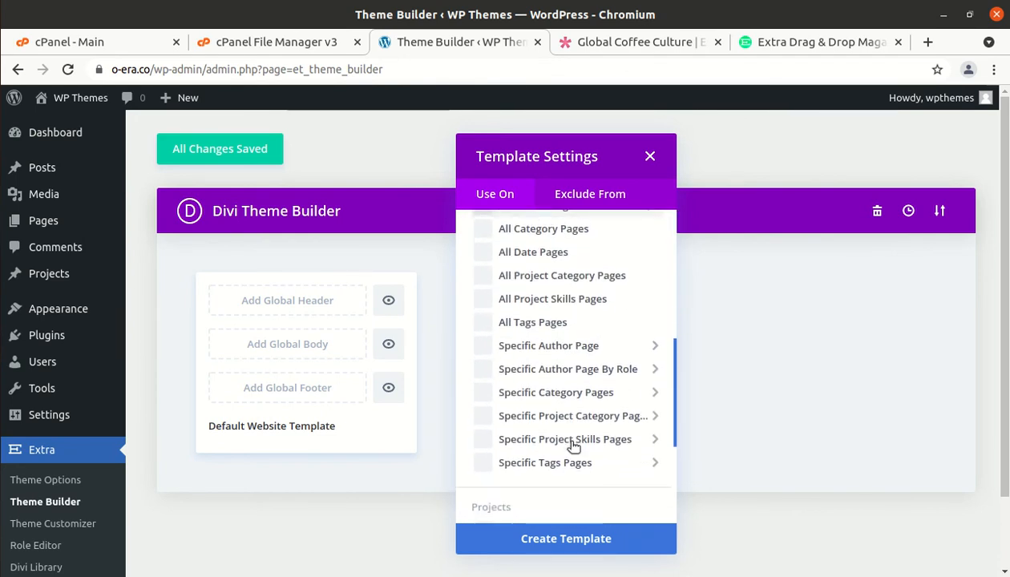
scroll(574, 446, up, 6)
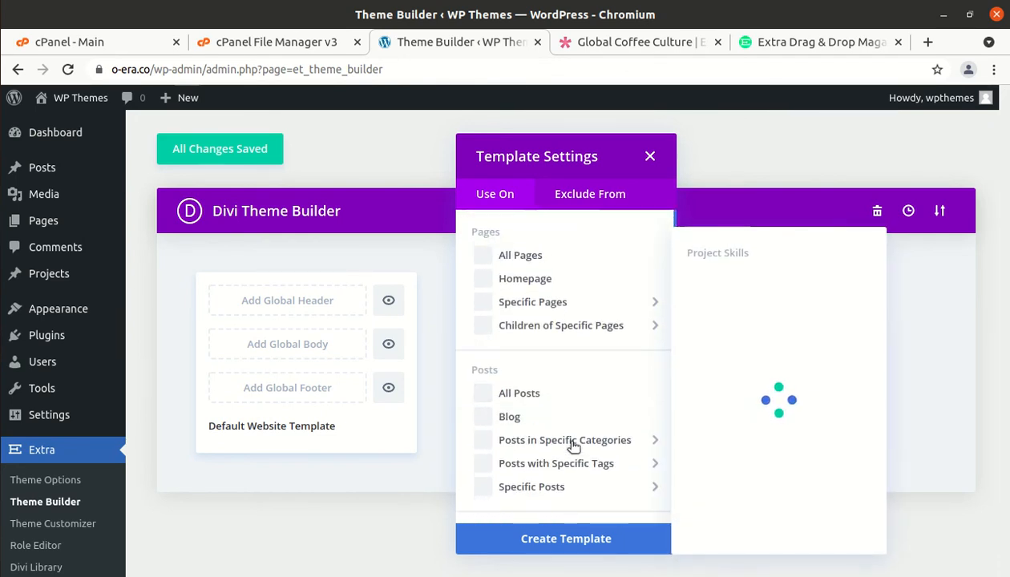
click(650, 157)
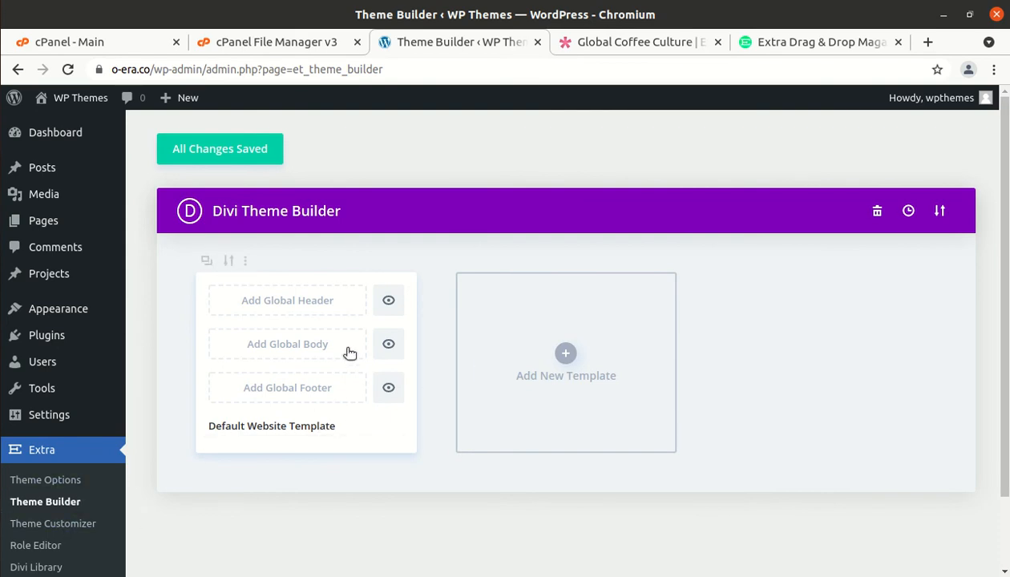
scroll(722, 248, down, 2)
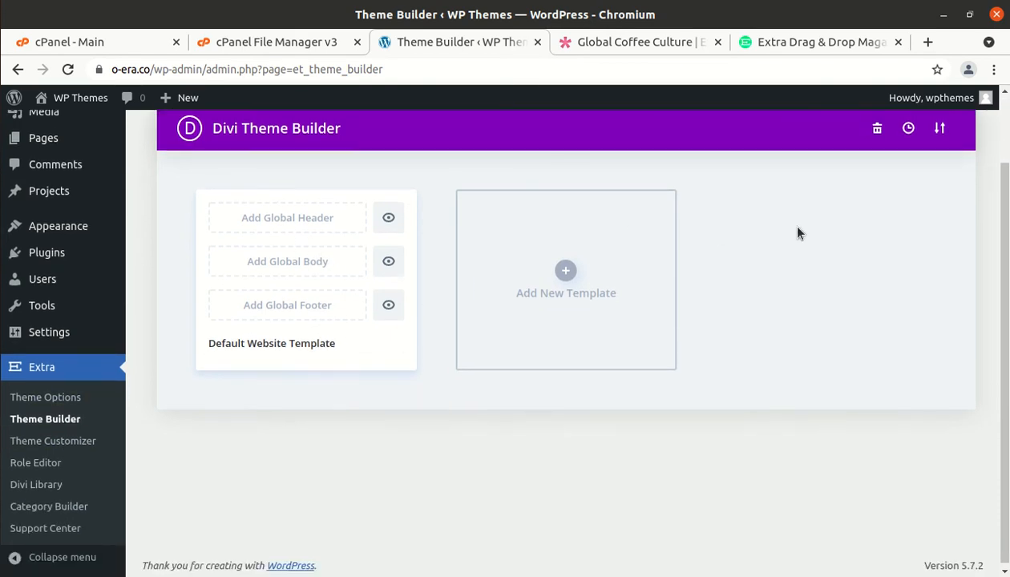
scroll(738, 258, down, 1)
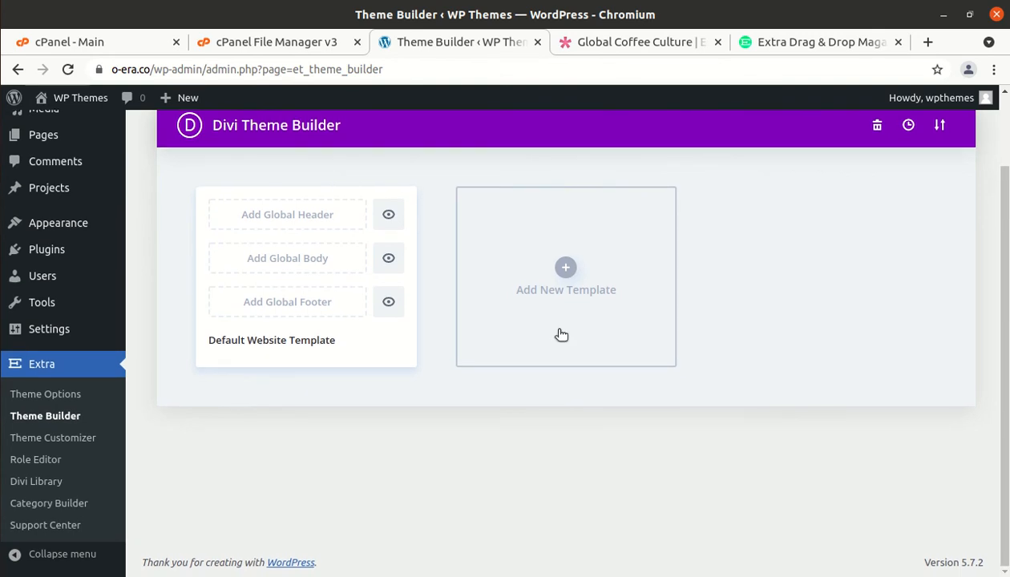
- Open the Theme Customizer and review the Layout Settings under General Settings
click(59, 445)
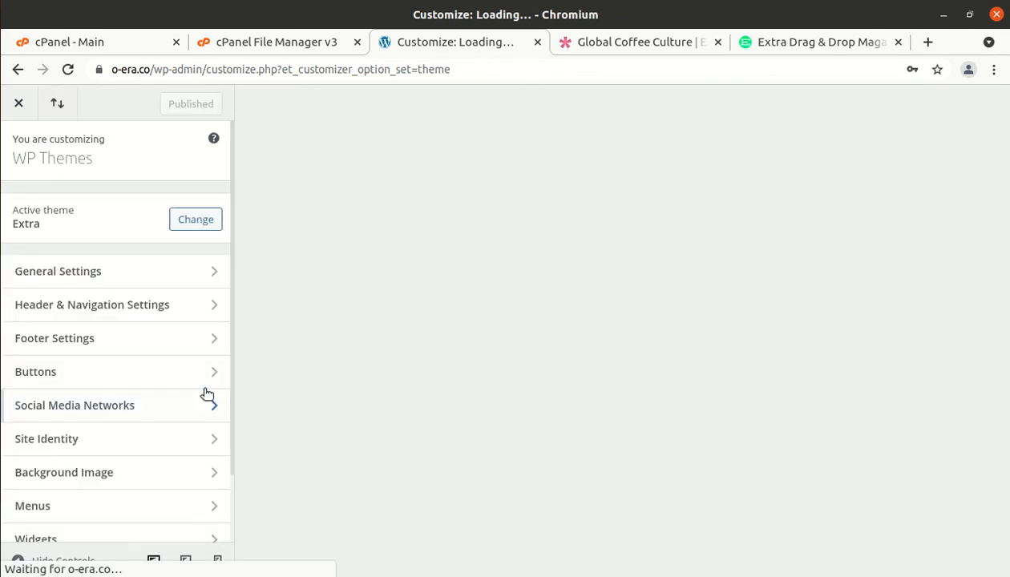
click(139, 277)
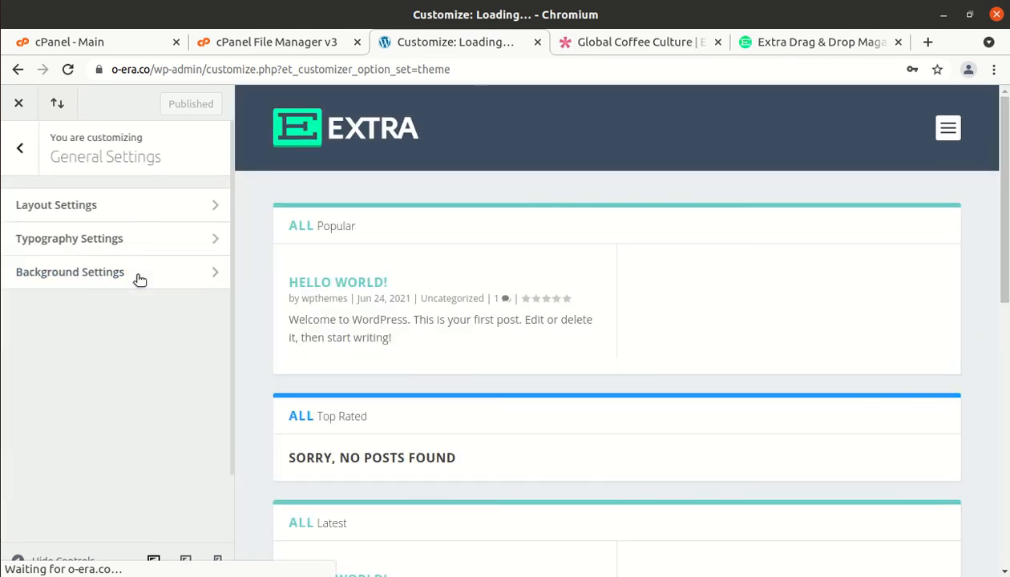
click(129, 214)
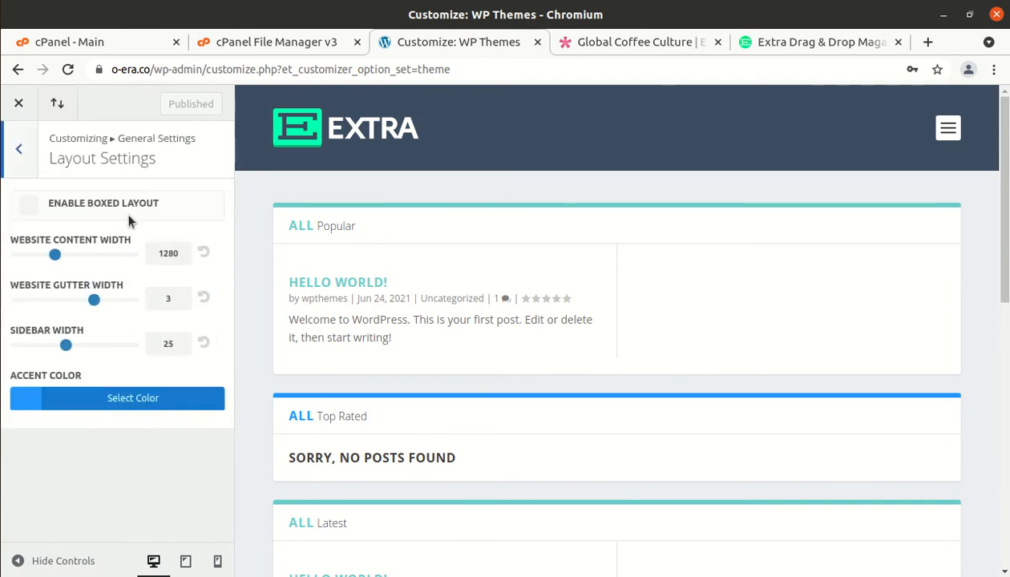
click(19, 152)
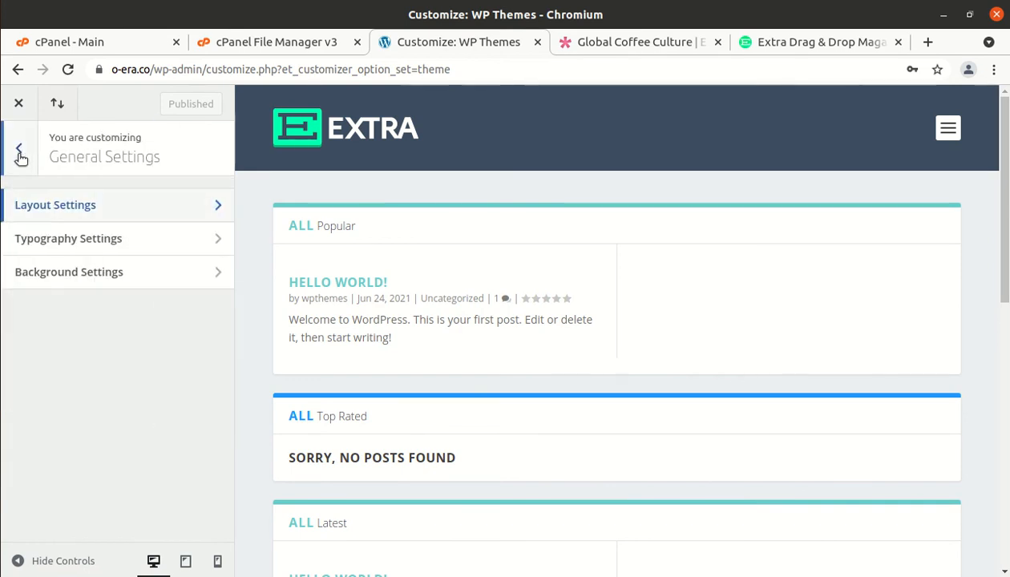
- Review the Typography Settings and Background Settings in the Theme Customizer's General Settings
click(96, 241)
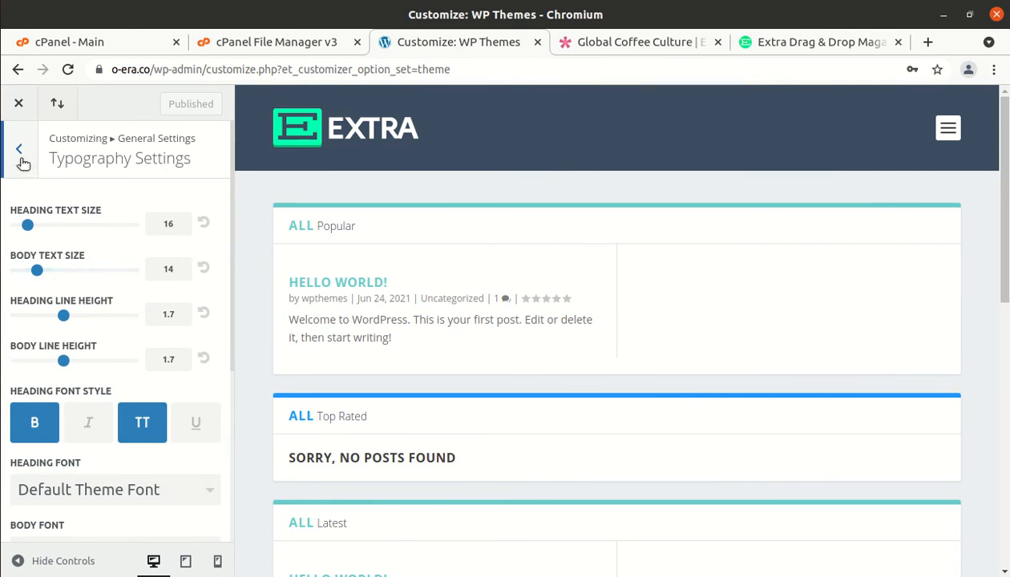
click(23, 163)
click(93, 286)
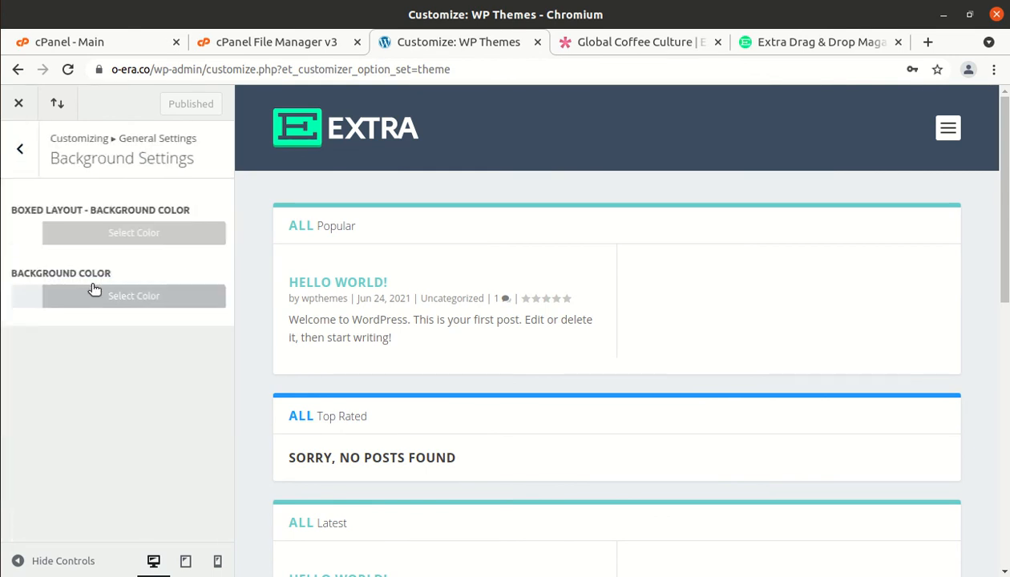
click(32, 158)
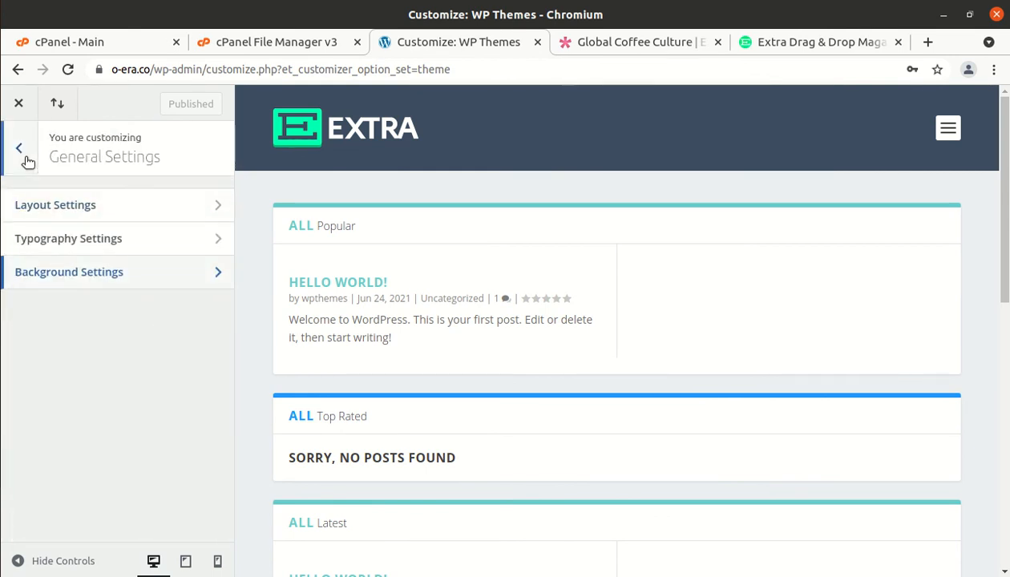
- Review the Header Format Settings and Primary Menu Bar Settings under Header & Navigation Settings in the Theme Customizer
click(20, 151)
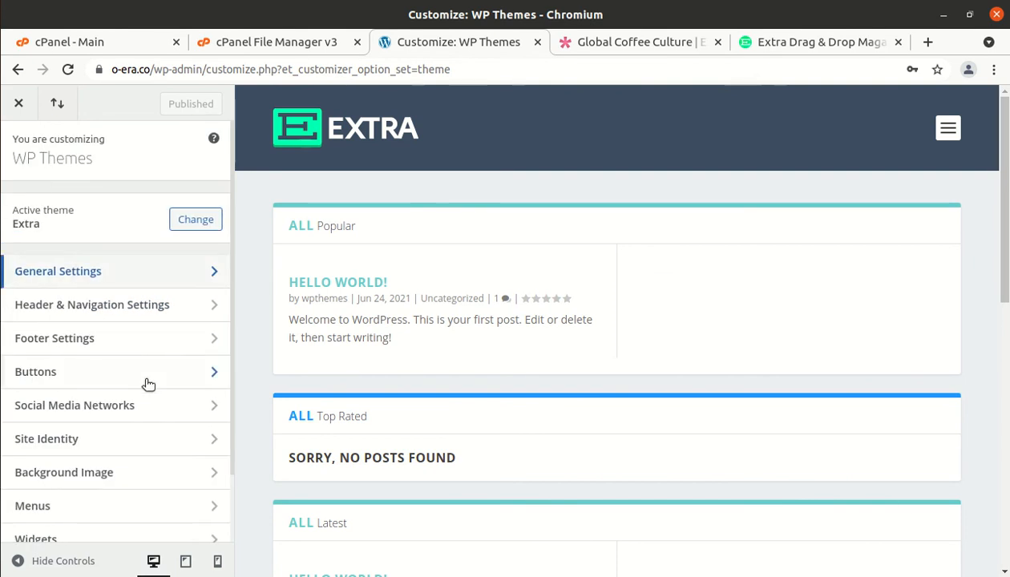
click(131, 310)
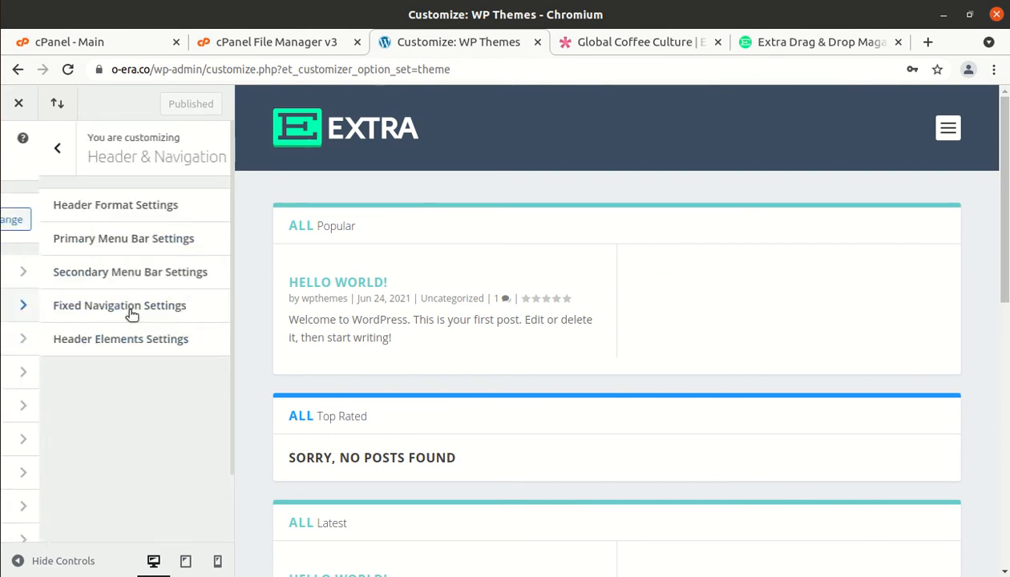
click(132, 210)
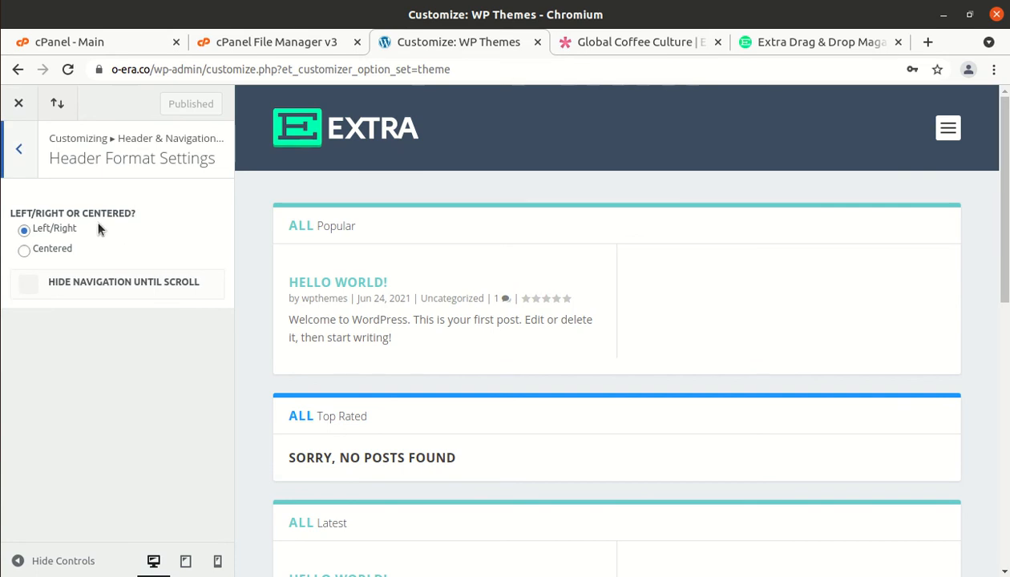
click(19, 151)
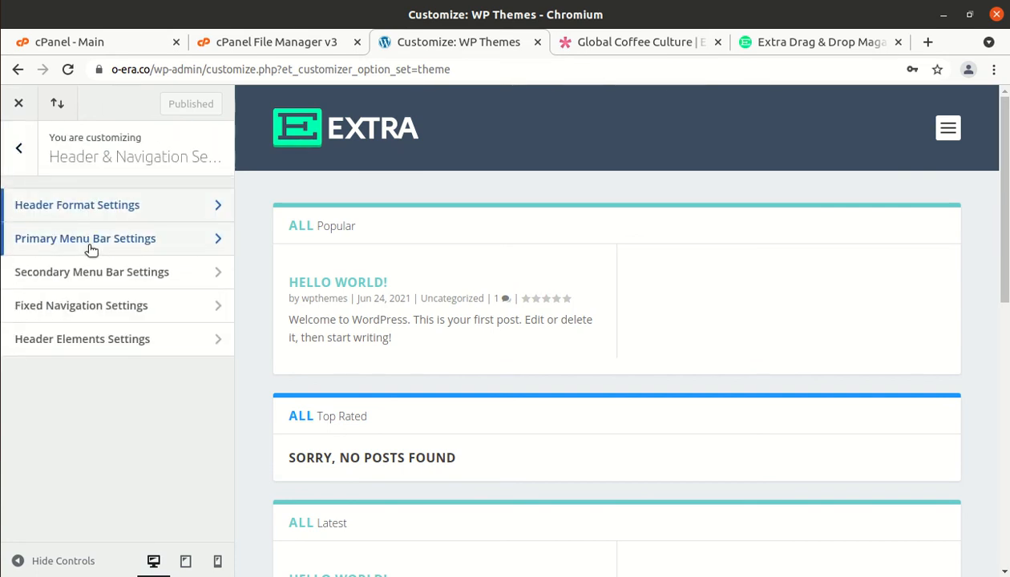
click(91, 250)
click(19, 153)
click(17, 150)
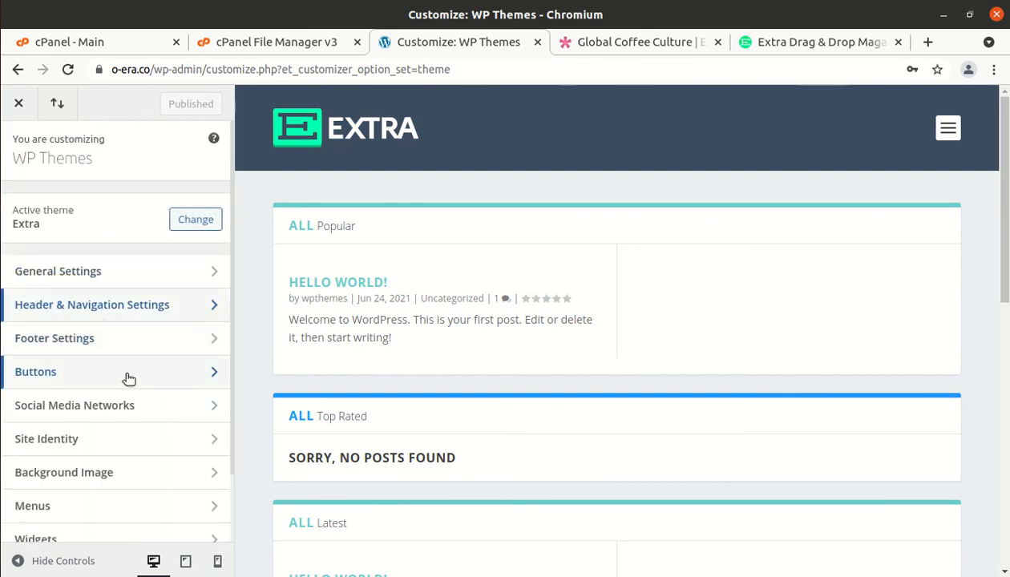
- Check the column layout option in the Theme Customizer's Footer Settings and return to the main settings list
click(116, 351)
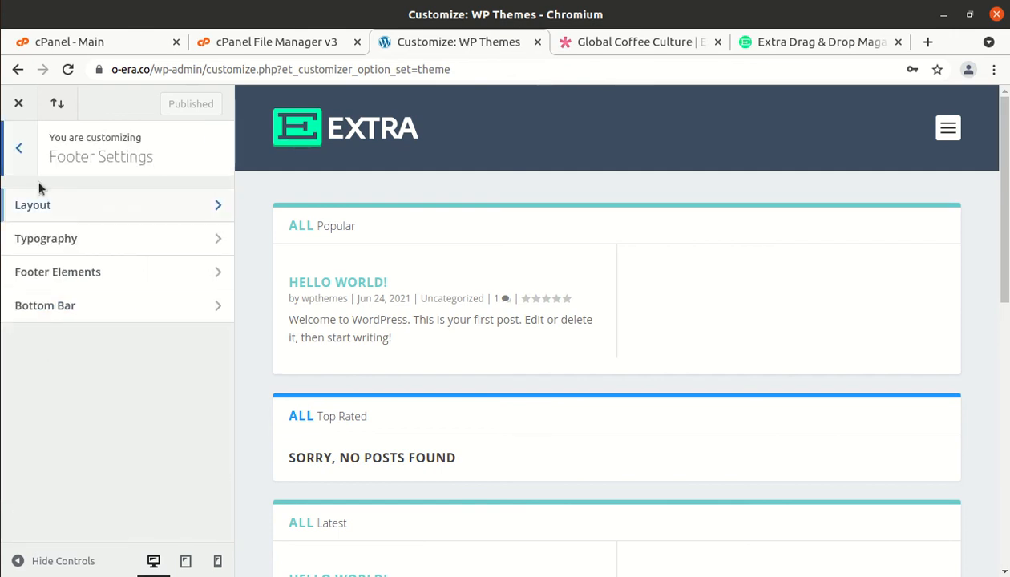
click(120, 212)
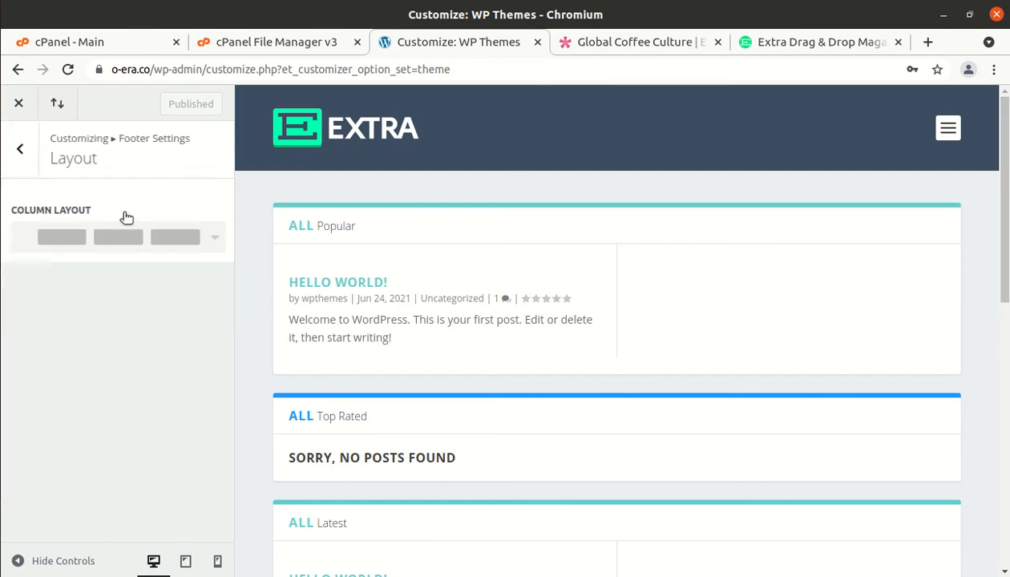
click(22, 160)
click(23, 160)
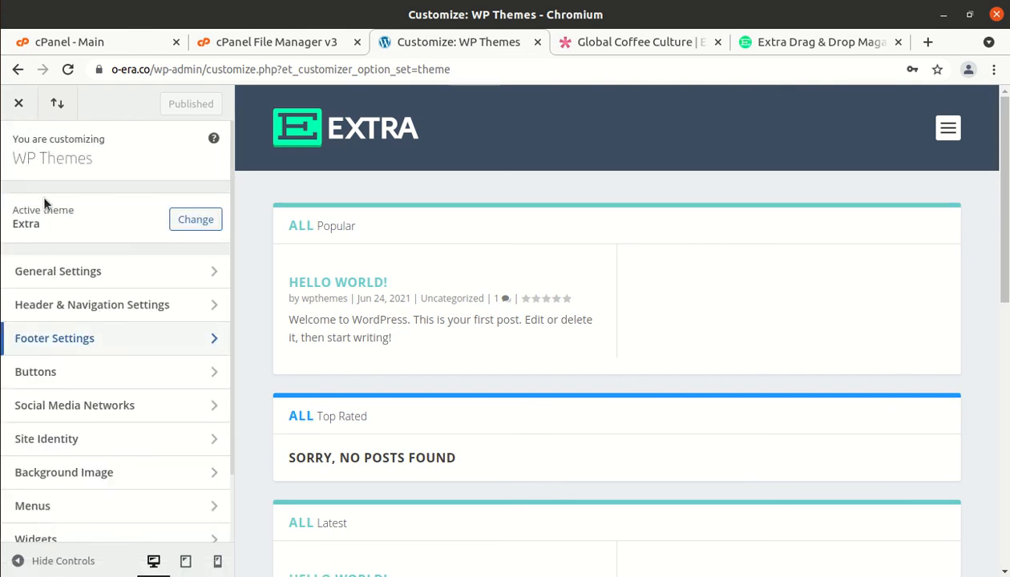
- Review the Button Styles and Button Hover Styles under the Theme Customizer's Buttons settings
click(123, 374)
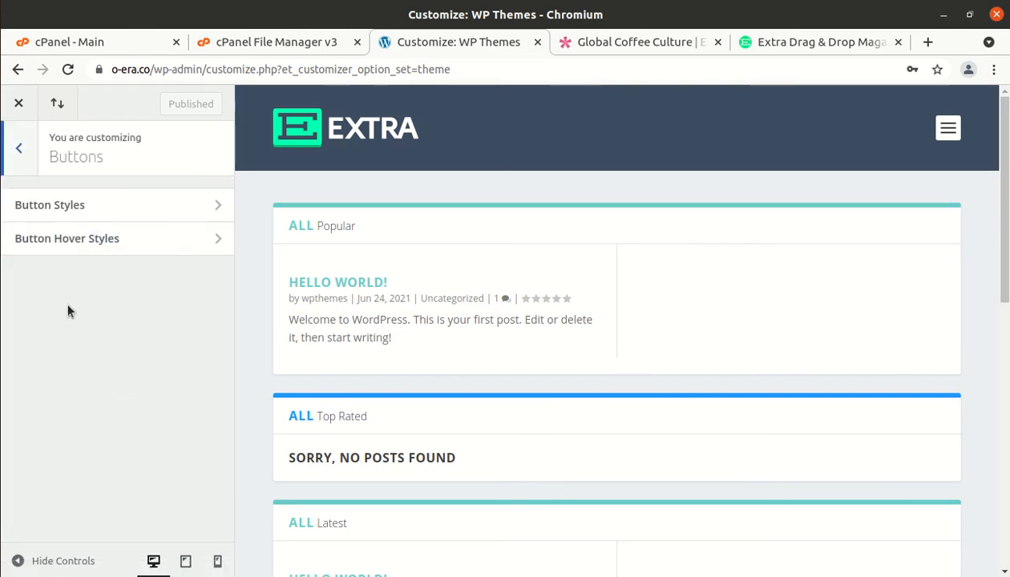
click(79, 204)
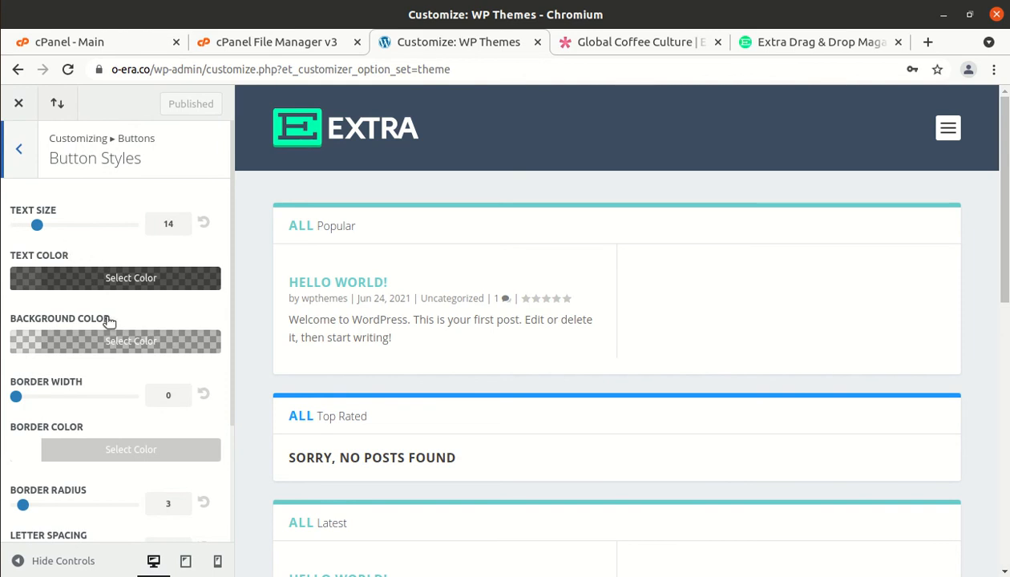
scroll(108, 317, down, 4)
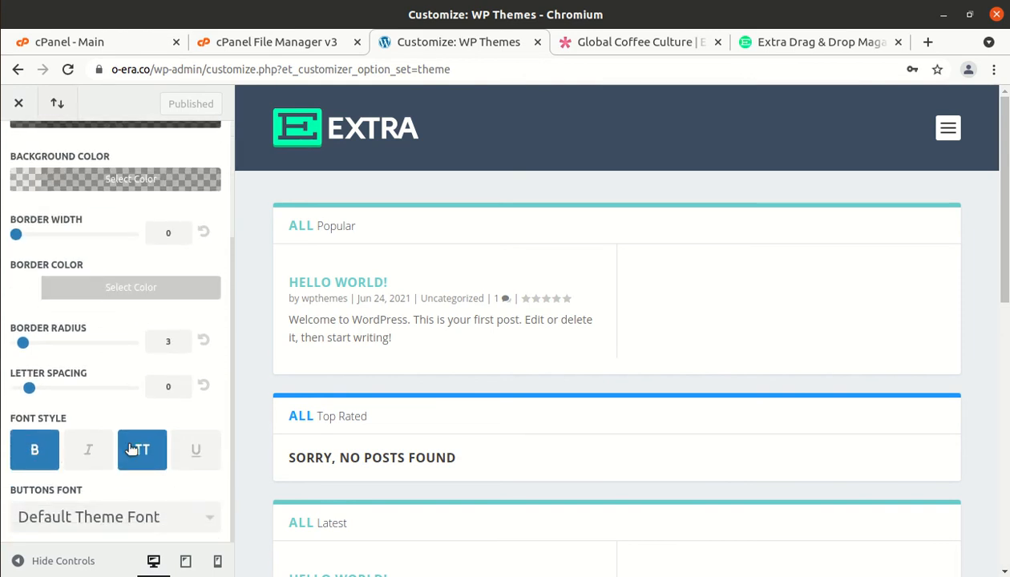
scroll(31, 256, up, 4)
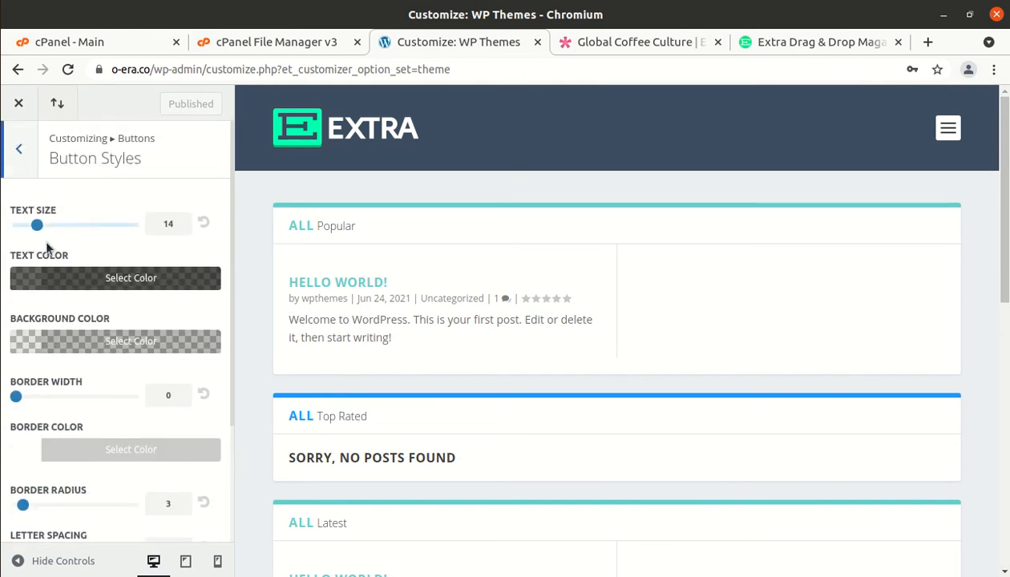
click(24, 161)
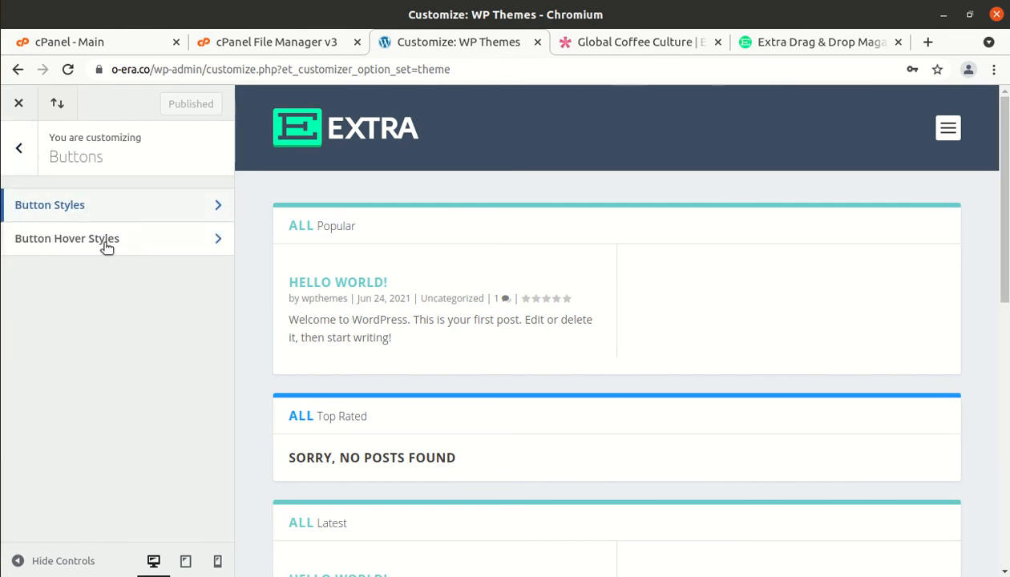
click(113, 249)
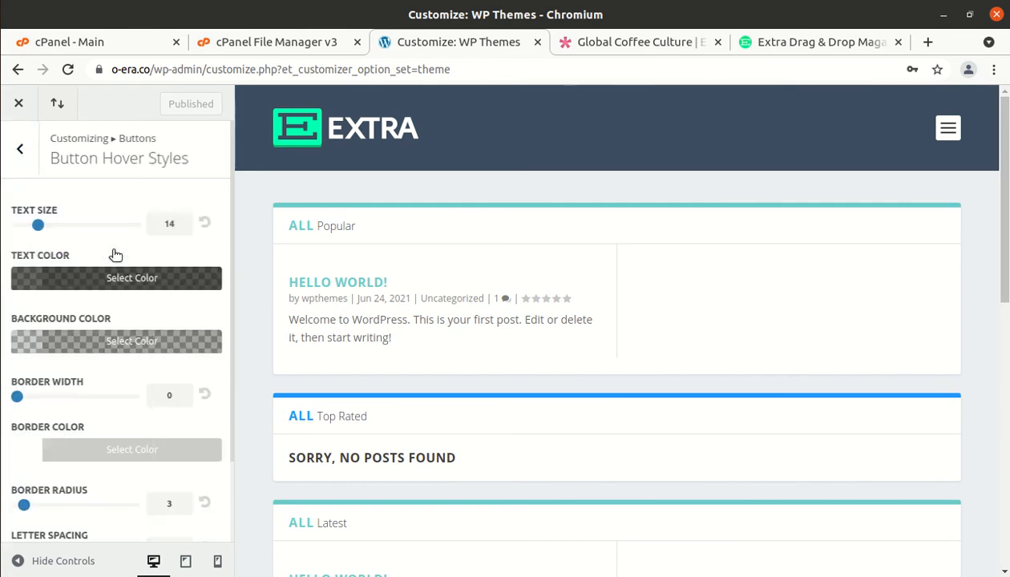
click(21, 161)
click(18, 150)
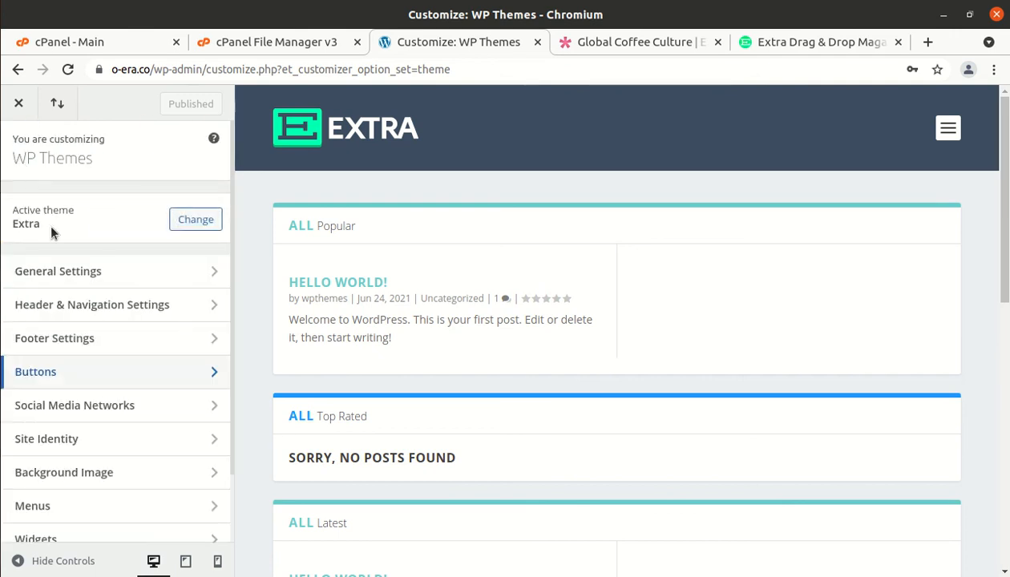
- Look through the profile URL fields in the Theme Customizer's Social Media Networks settings
click(154, 411)
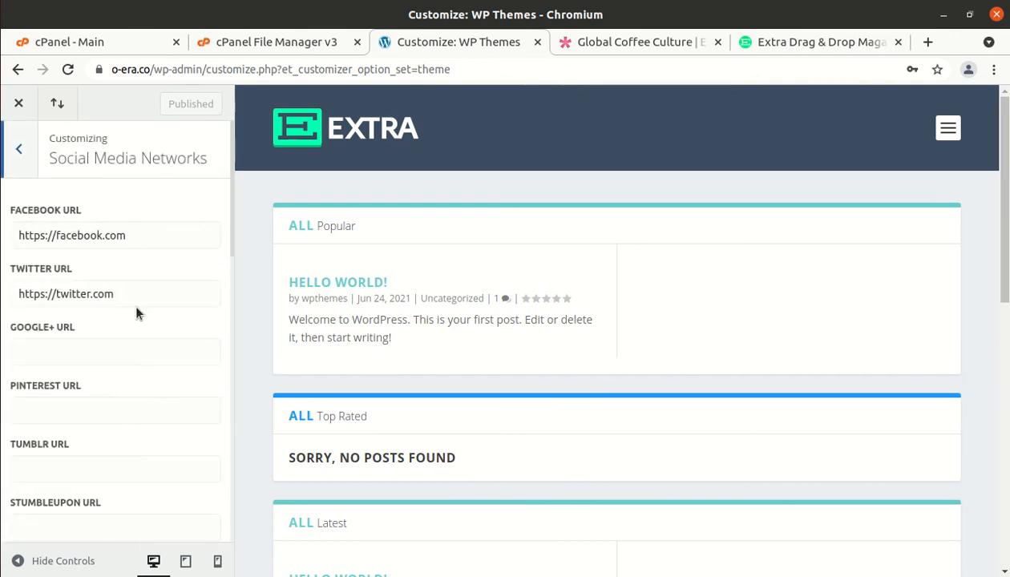
scroll(119, 285, down, 7)
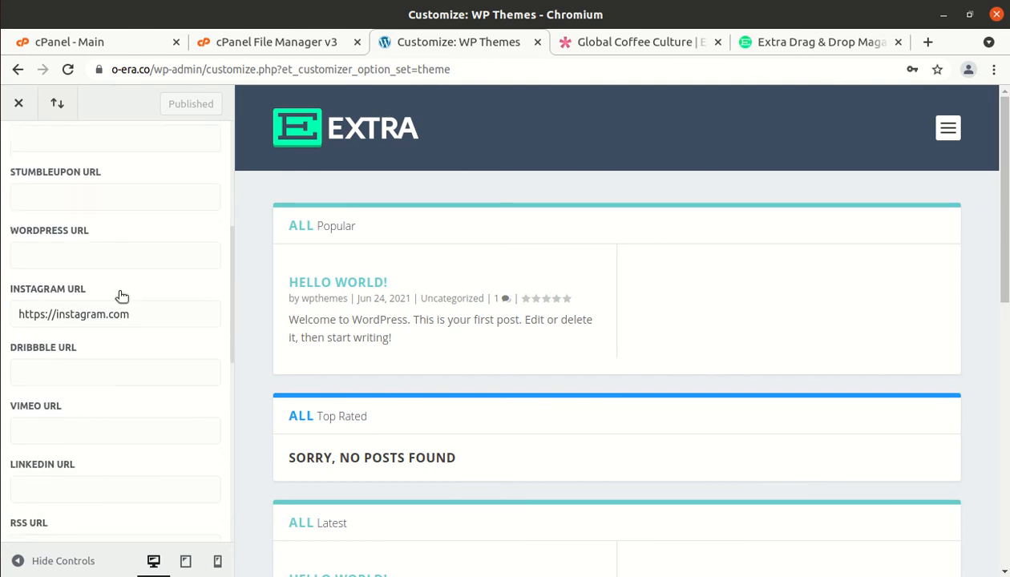
scroll(120, 297, down, 4)
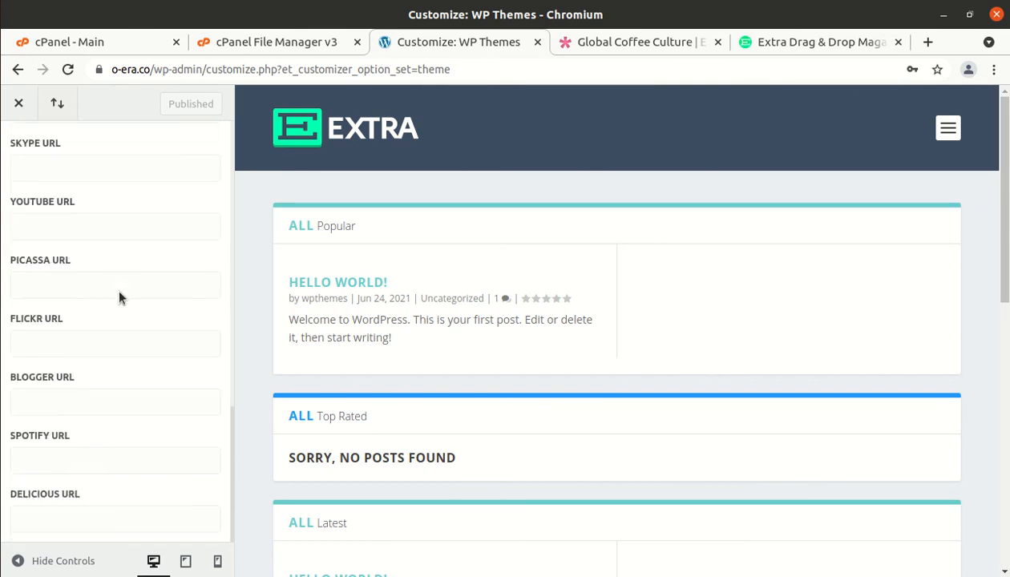
scroll(72, 154, up, 5)
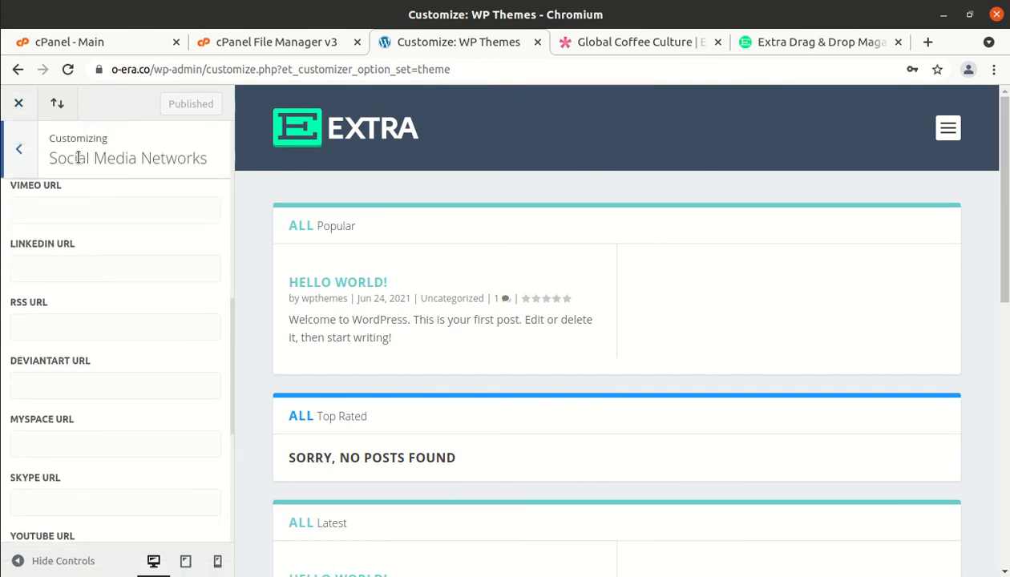
click(10, 163)
- Review the Site Identity and Background Image settings in the Theme Customizer
click(110, 441)
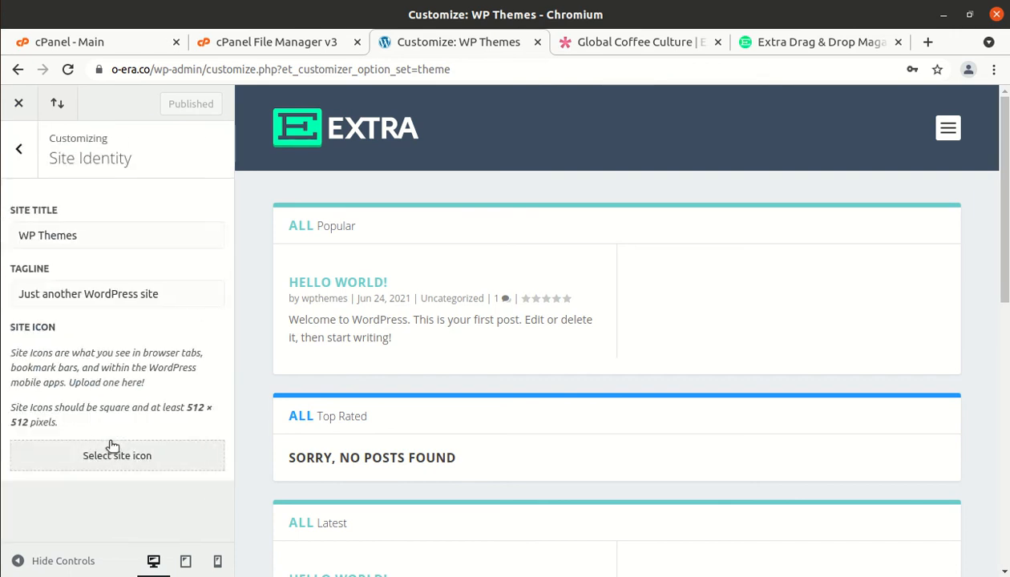
click(19, 148)
scroll(107, 439, down, 2)
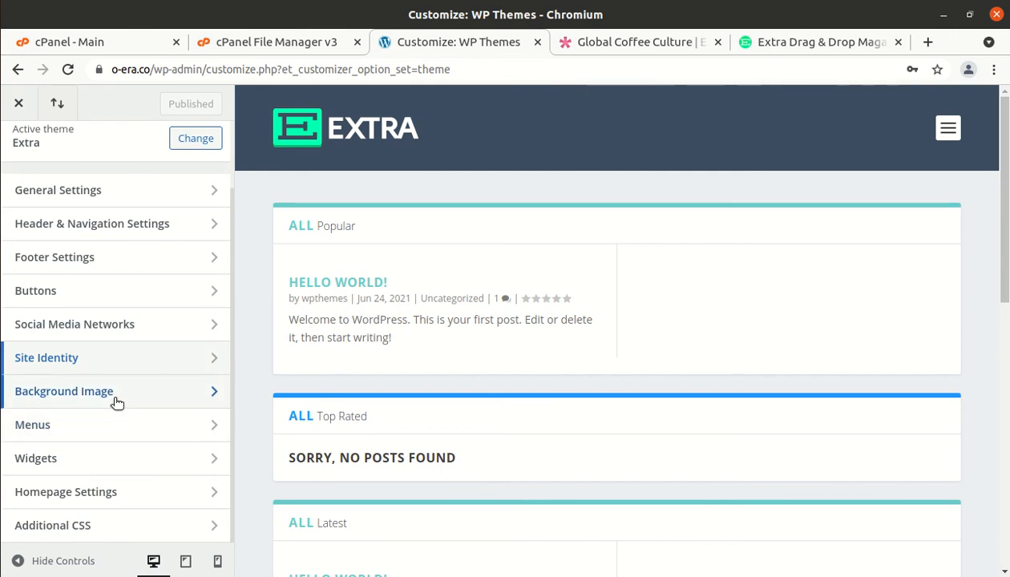
click(115, 403)
click(25, 148)
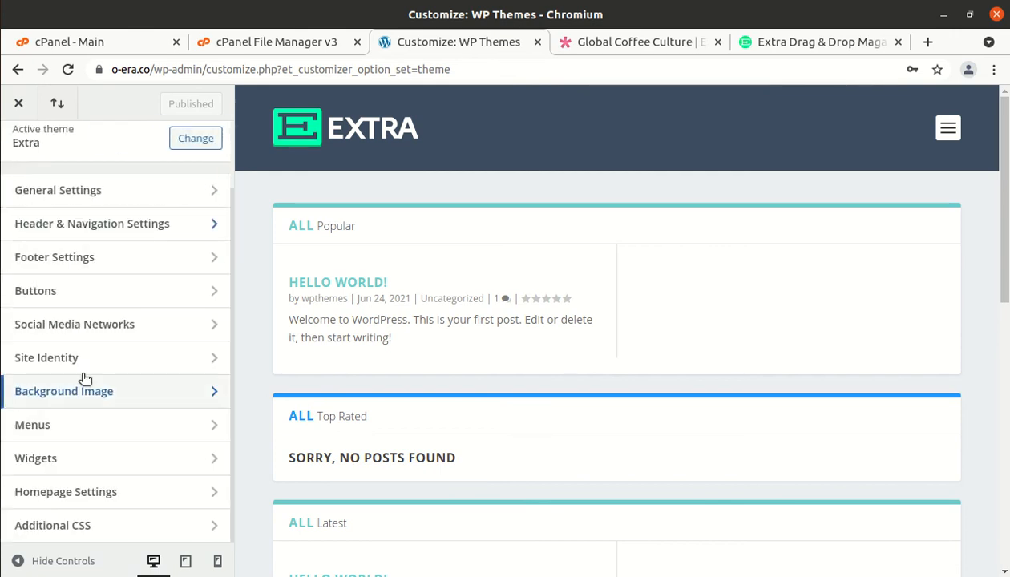
- Check the Menus and Widgets sections of the Theme Customizer
click(108, 429)
click(23, 152)
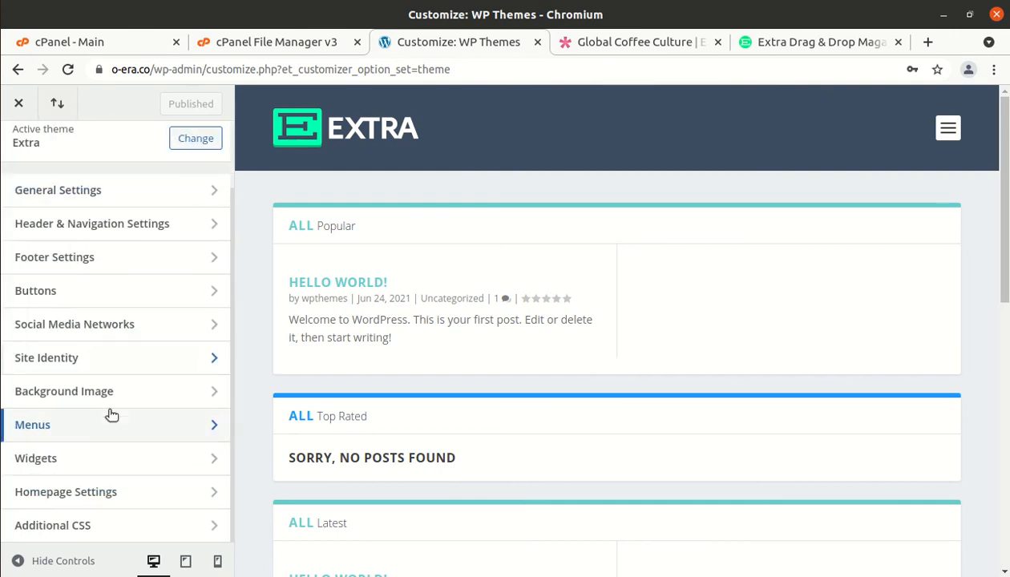
click(109, 460)
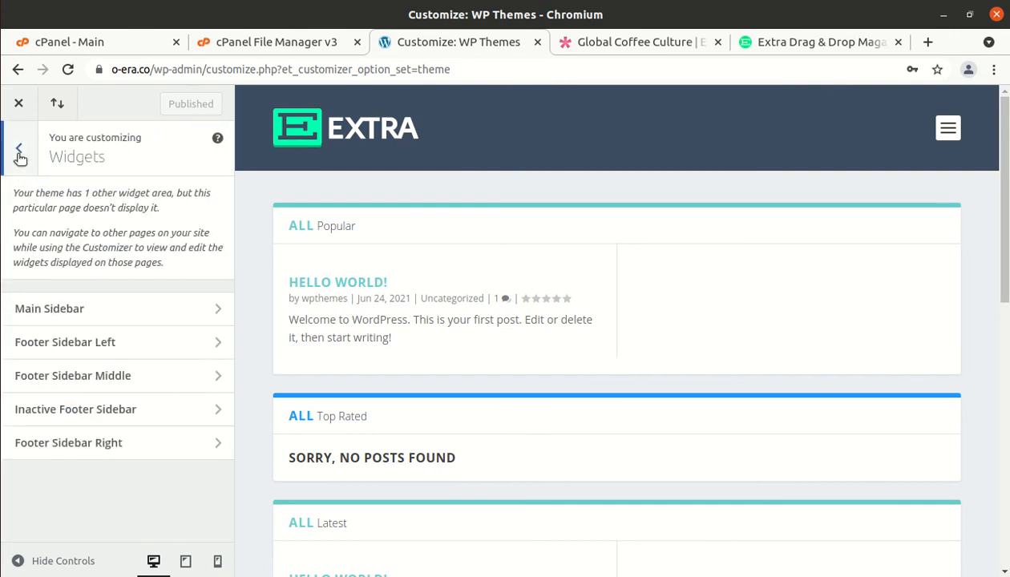
click(20, 154)
- Review the Homepage Settings and the Additional CSS section, and return to the Theme Customizer's main settings list
click(96, 493)
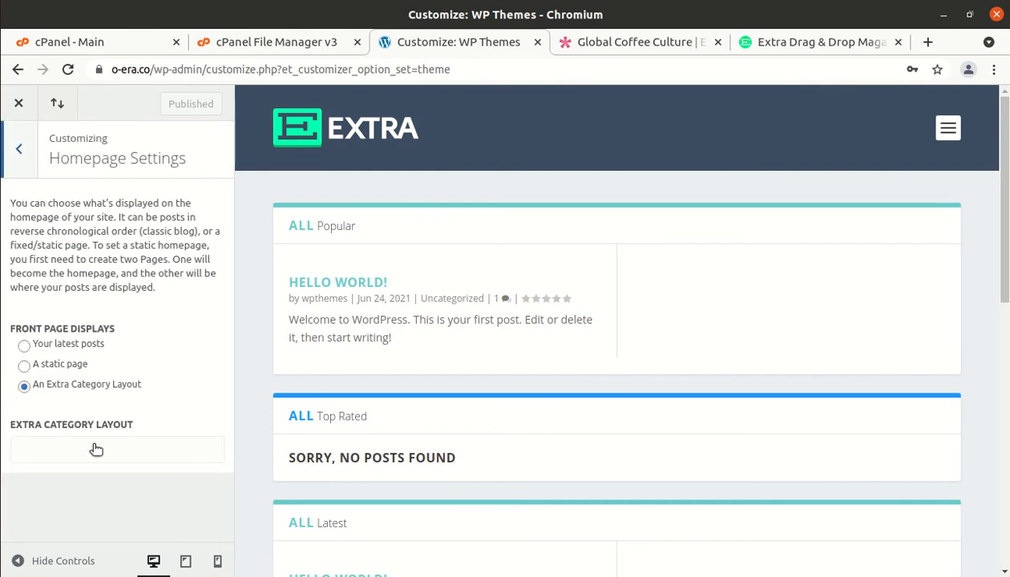
click(12, 157)
click(118, 525)
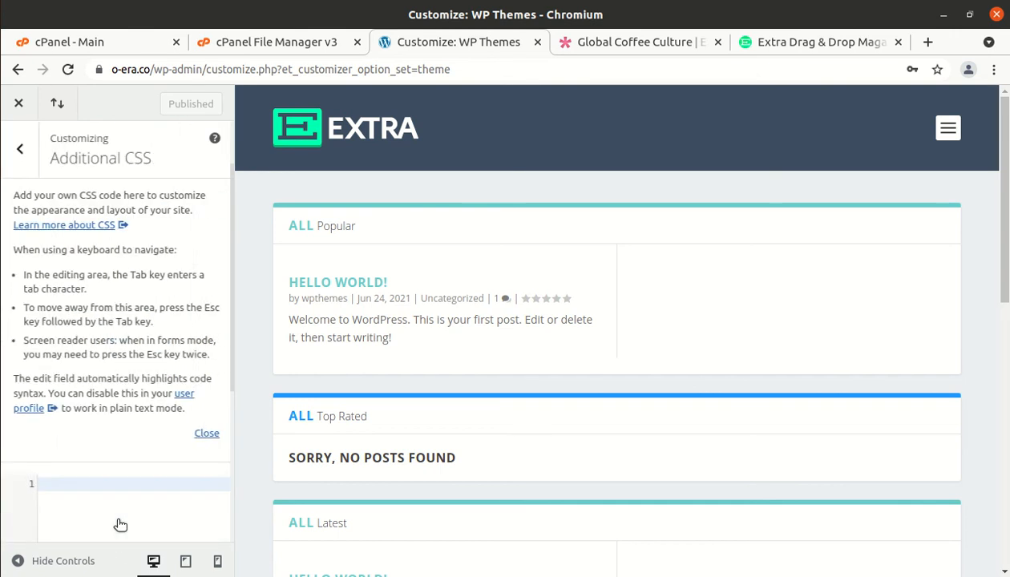
click(20, 154)
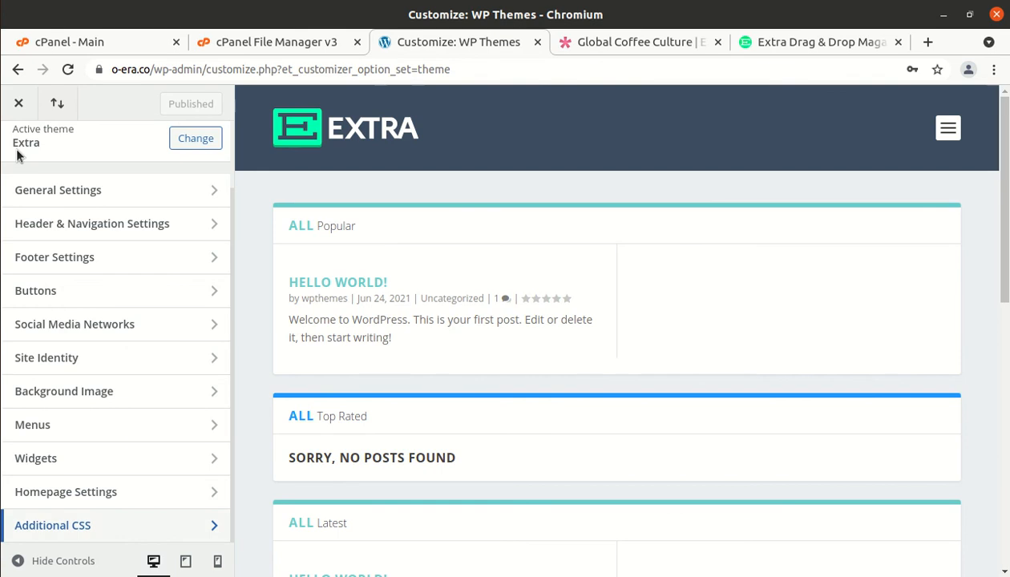
scroll(64, 196, up, 1)
scroll(64, 198, up, 1)
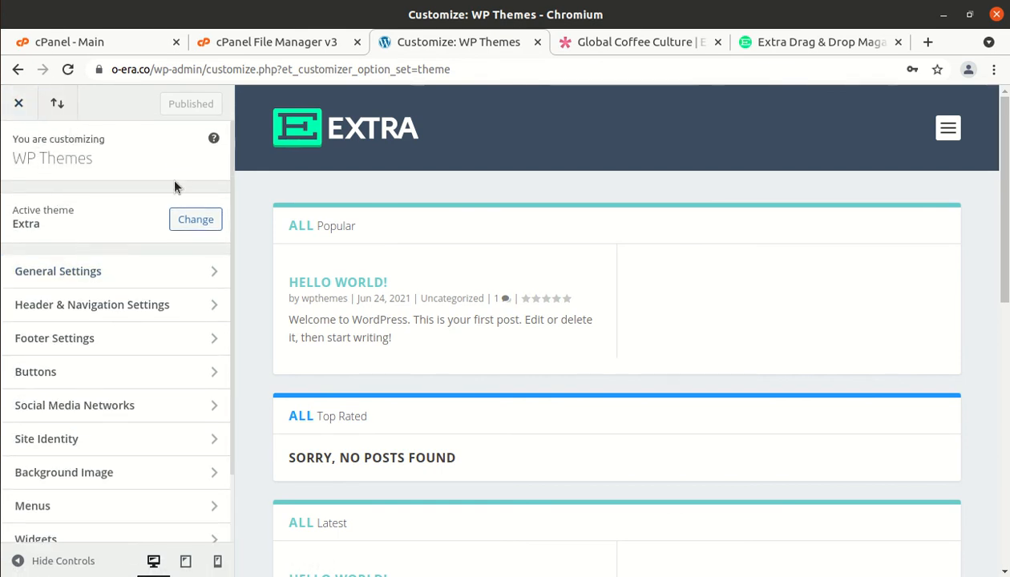
- Close the Theme Customizer and review the Administrator, Editor, Author and Contributor permissions in the Extra theme's Role Editor
click(19, 109)
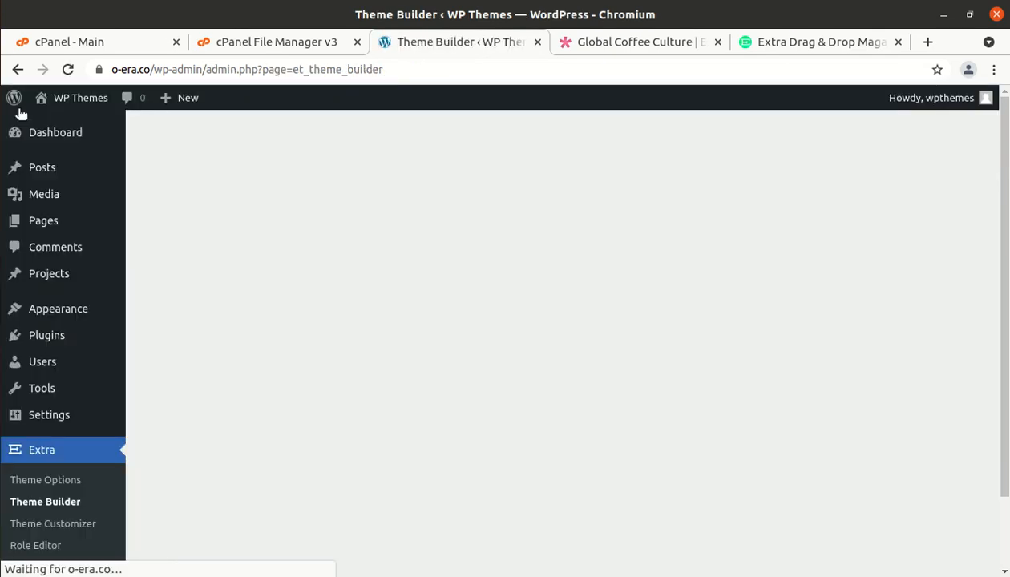
scroll(80, 440, down, 2)
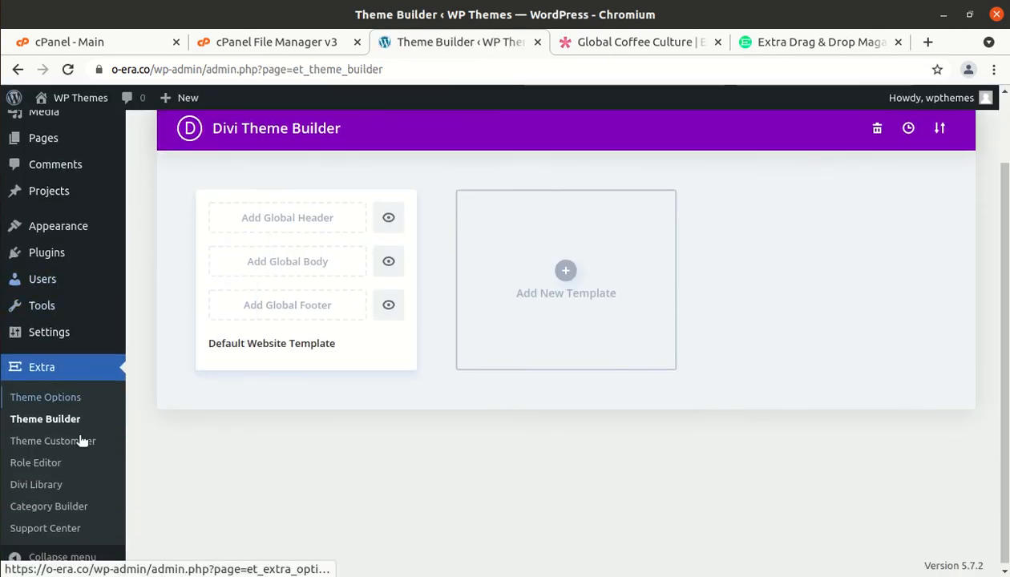
click(44, 470)
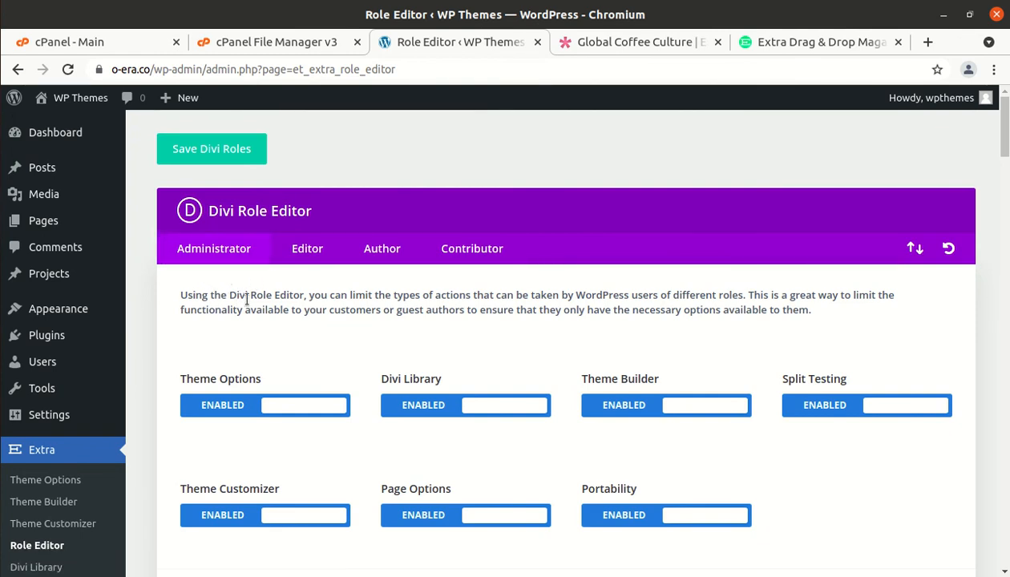
click(243, 255)
click(309, 253)
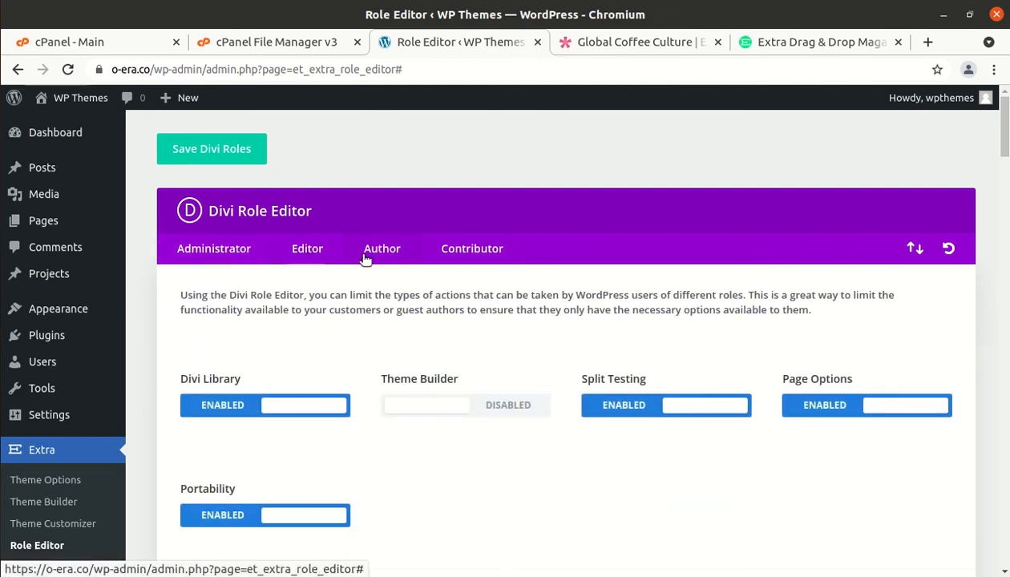
click(382, 250)
click(449, 264)
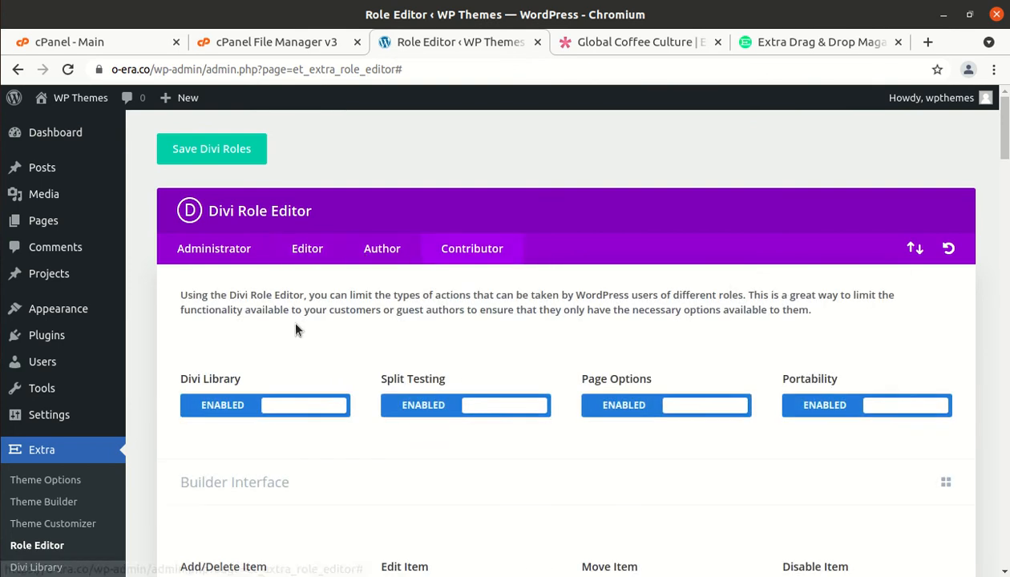
scroll(241, 306, down, 5)
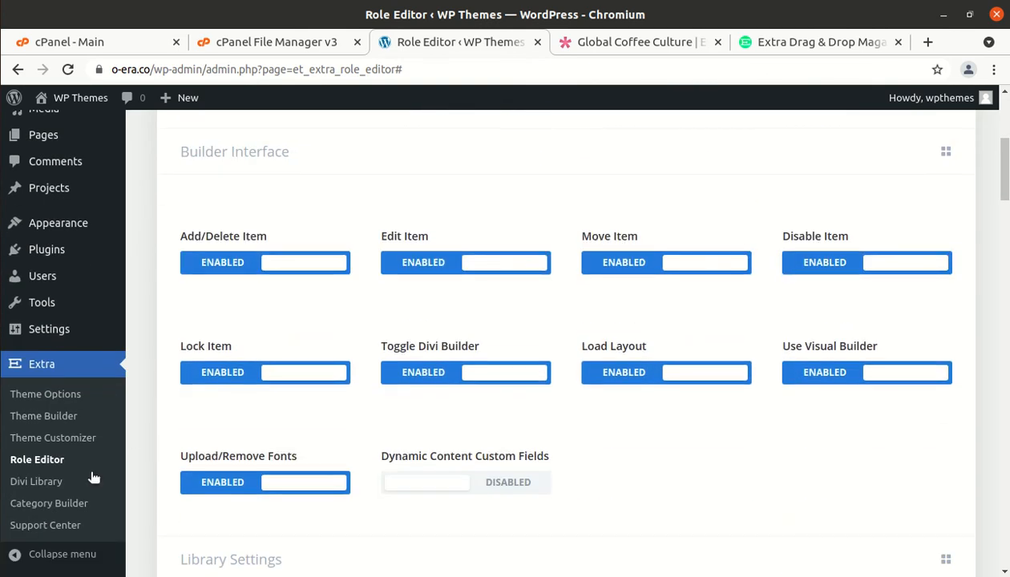
- Open the Divi Library, review the options for adding a new layout, and close the form without creating one
click(42, 485)
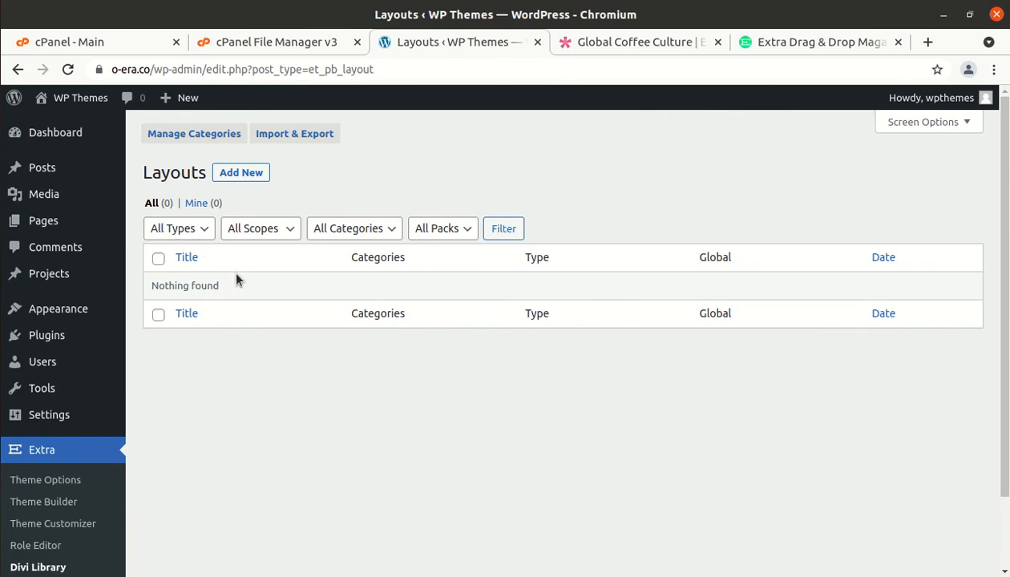
click(234, 173)
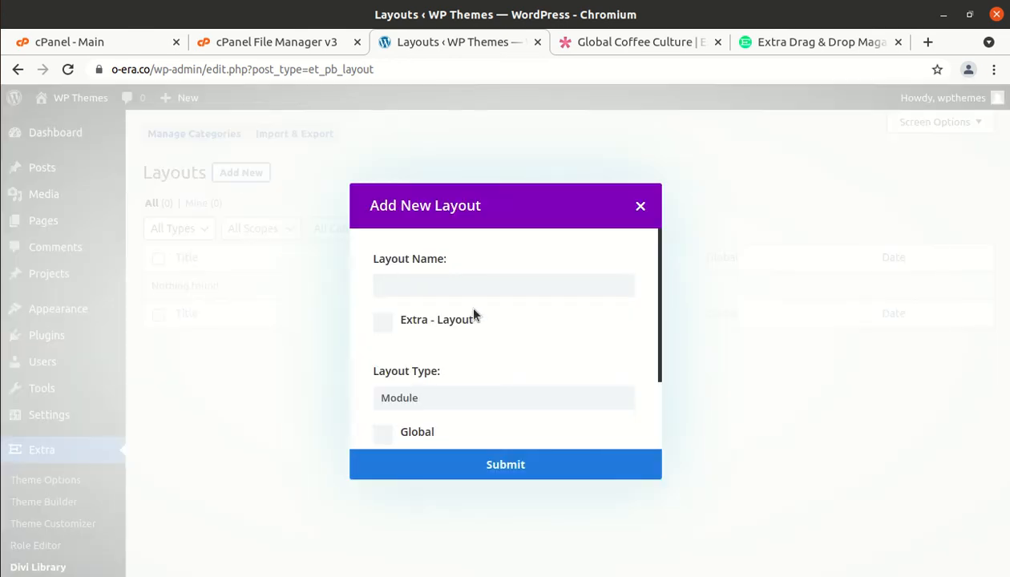
scroll(510, 309, down, 2)
scroll(511, 307, up, 2)
click(643, 207)
- Open the Extra theme's Category Builder and review its list of category layouts
scroll(154, 386, down, 2)
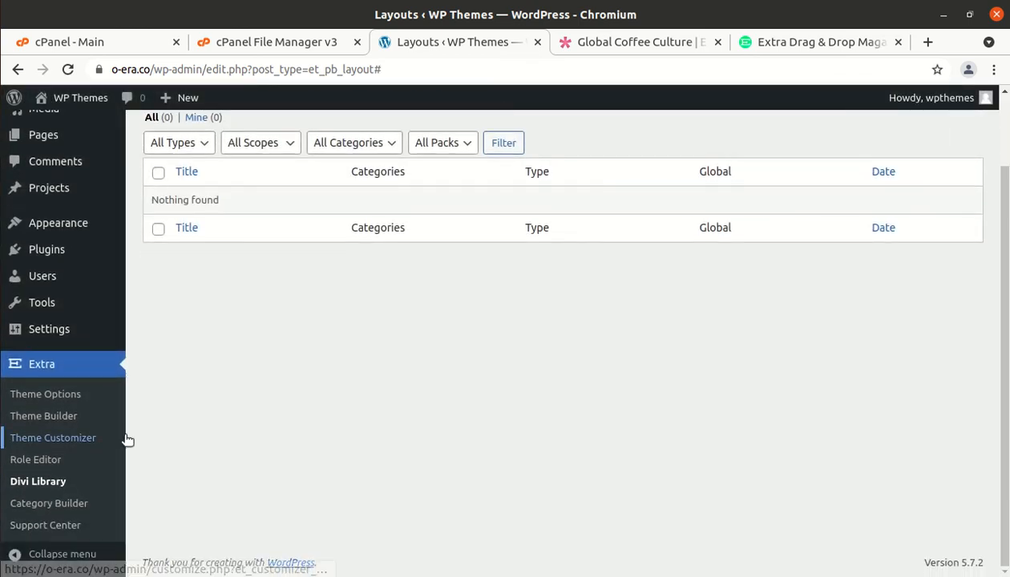
click(58, 505)
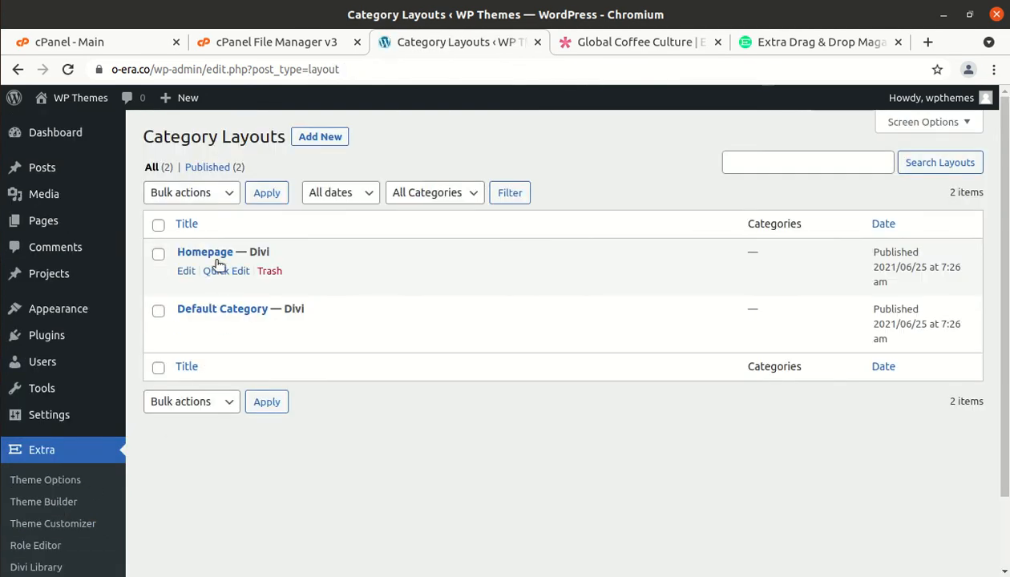
scroll(91, 543, down, 2)
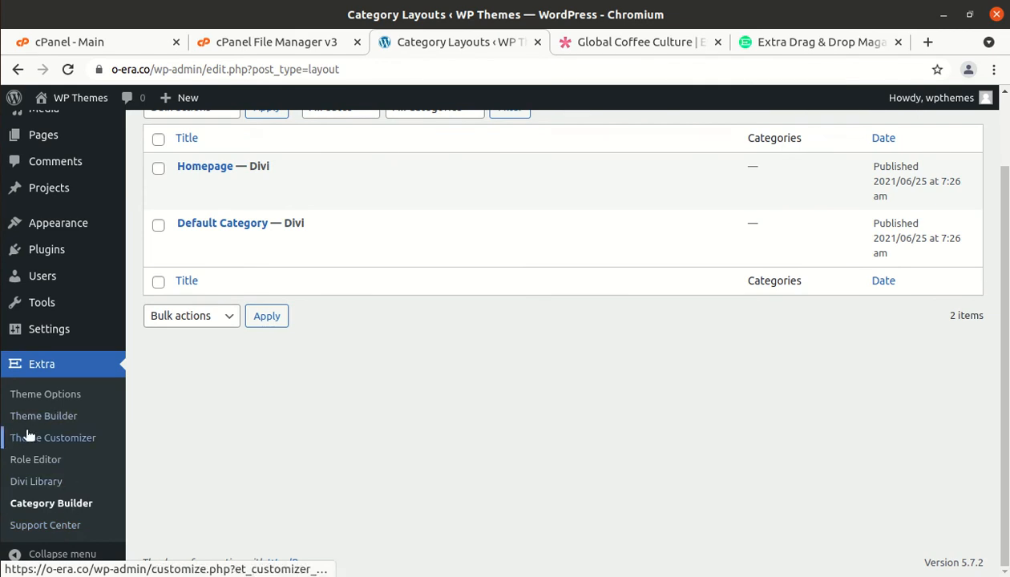
- Return to the WordPress Dashboard, visit the live site, and review the Extra theme's homepage down to the footer
scroll(67, 481, up, 2)
click(69, 138)
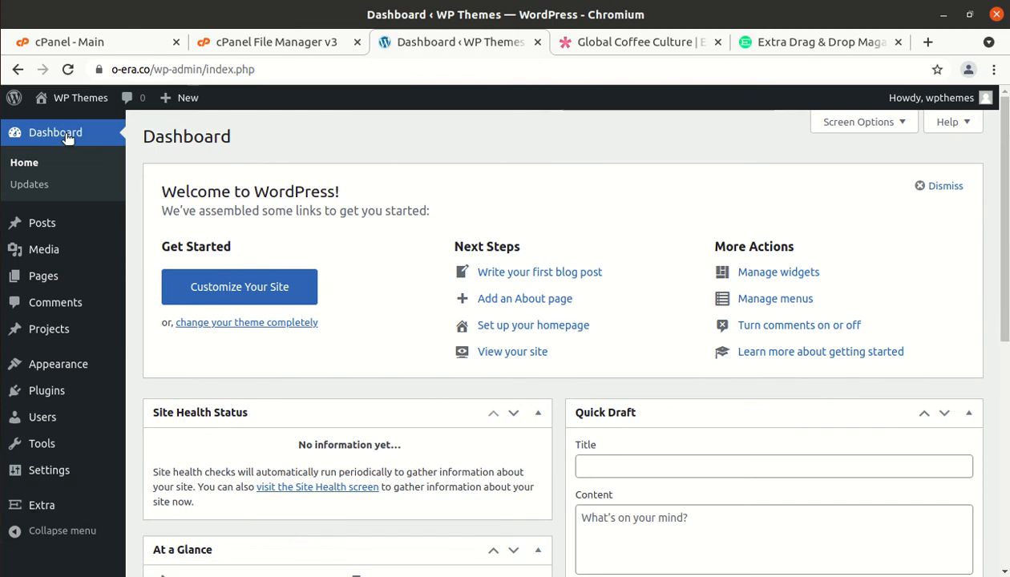
mouse_move(64, 105)
click(53, 133)
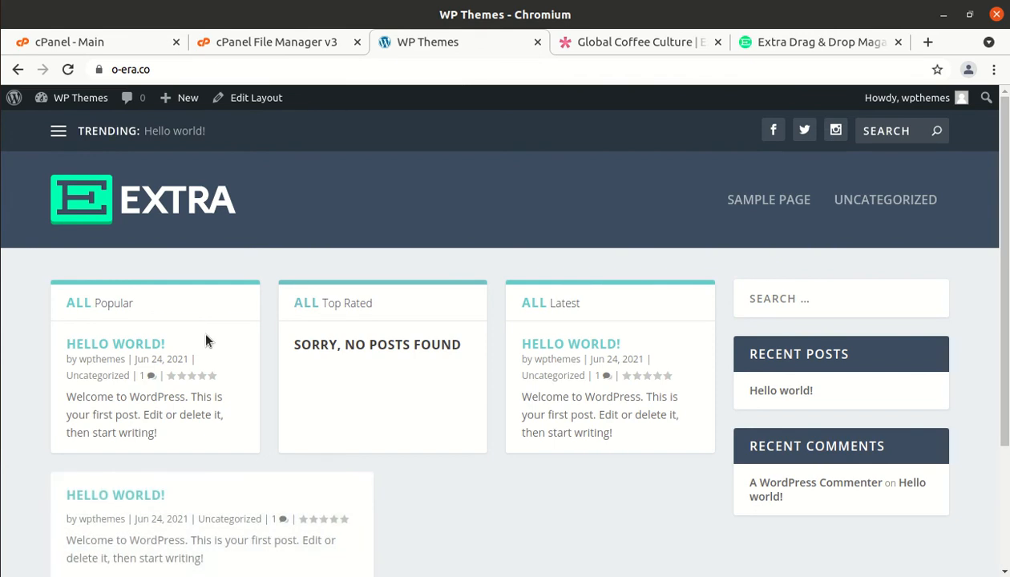
scroll(633, 433, down, 3)
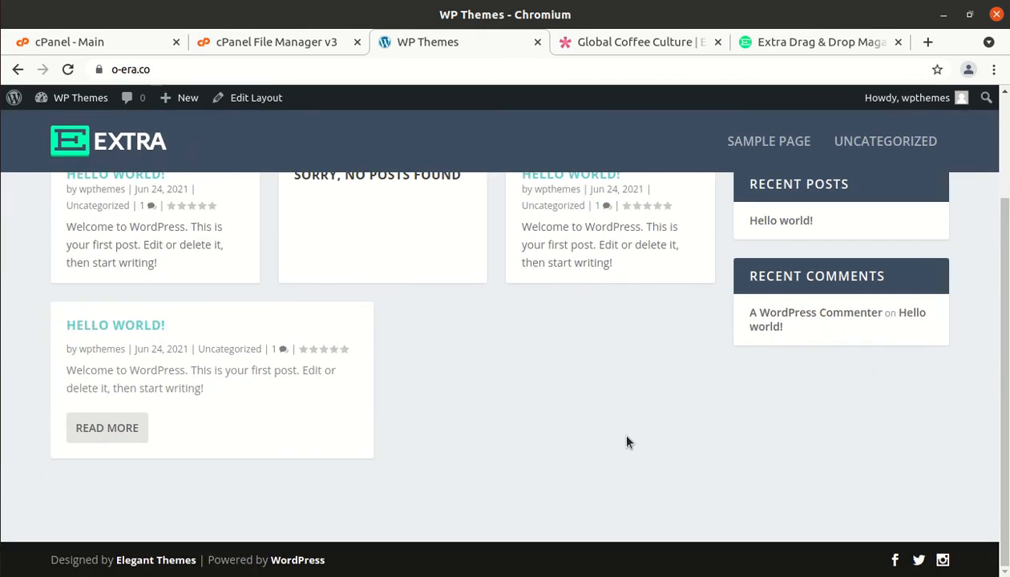
scroll(627, 438, up, 3)
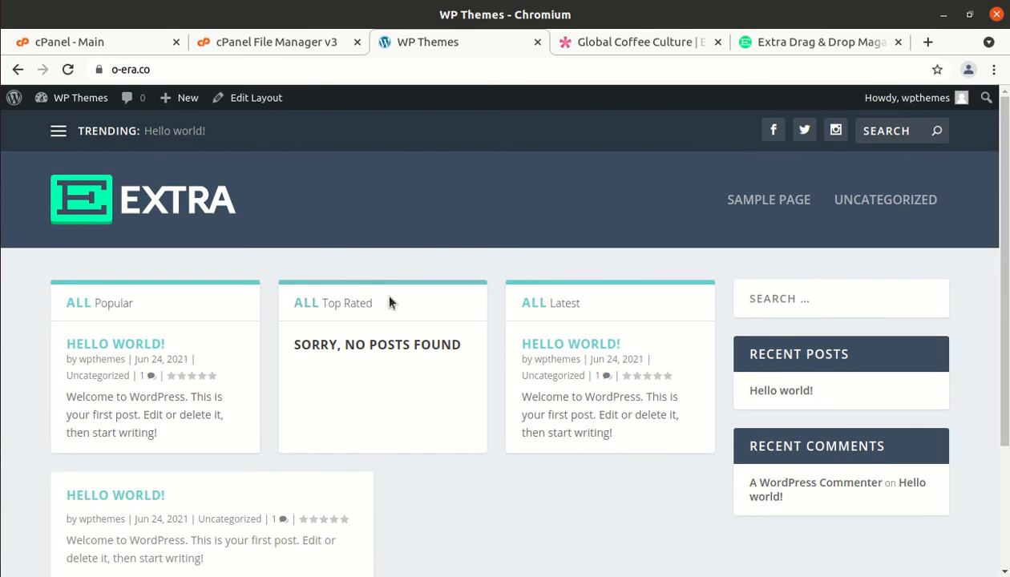